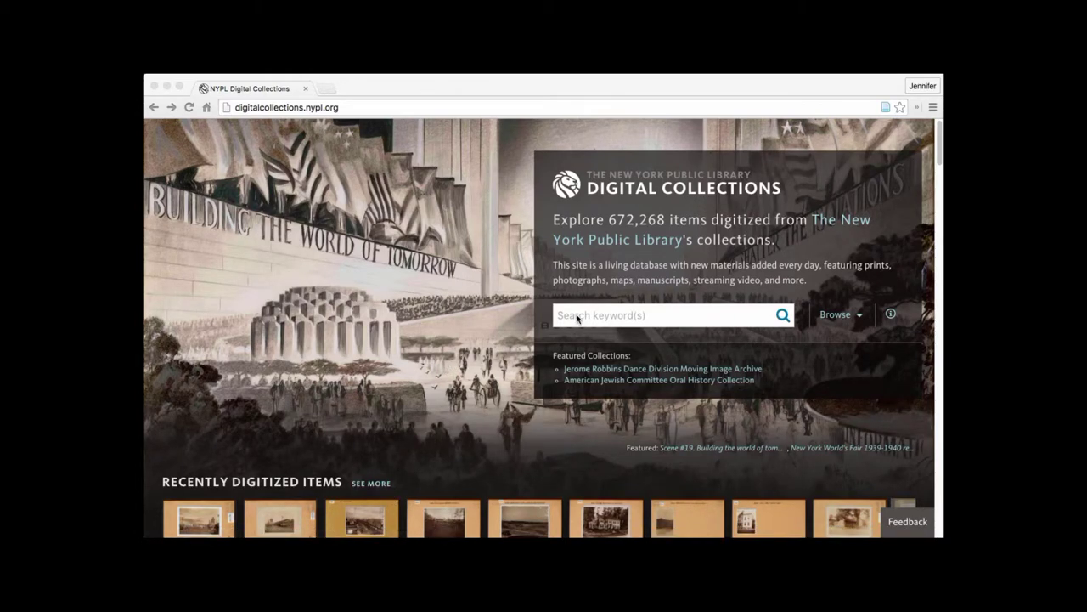
Step: Search the collections for "White house", limited to public domain materials only
{"action": "left_click", "coordinate": [577, 317]}
{"action": "left_click", "coordinate": [577, 315]}
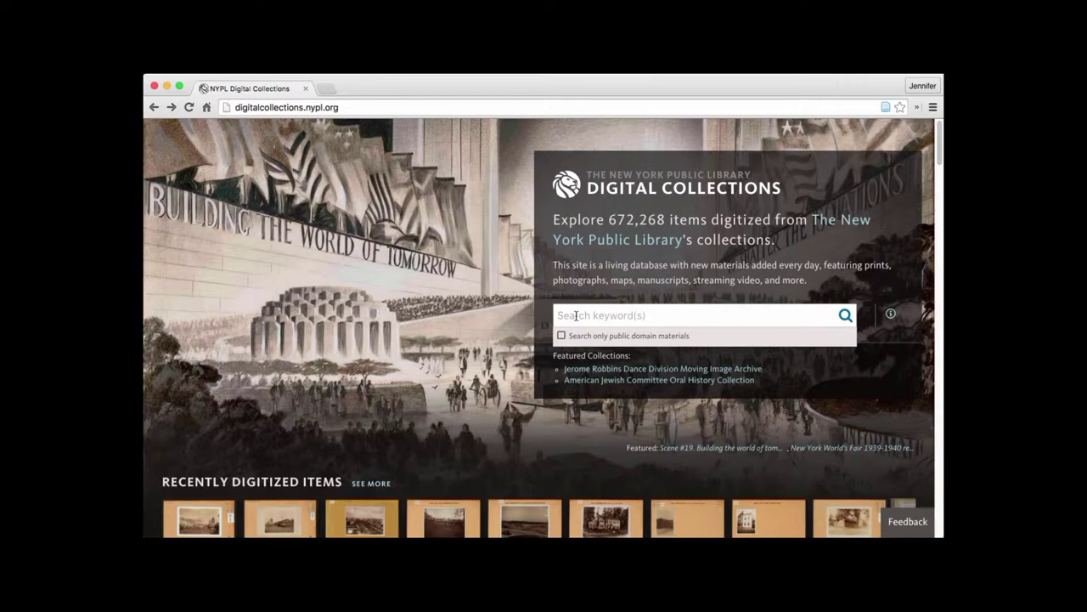
{"action": "left_click", "coordinate": [576, 315]}
{"action": "type", "text": "White house"}
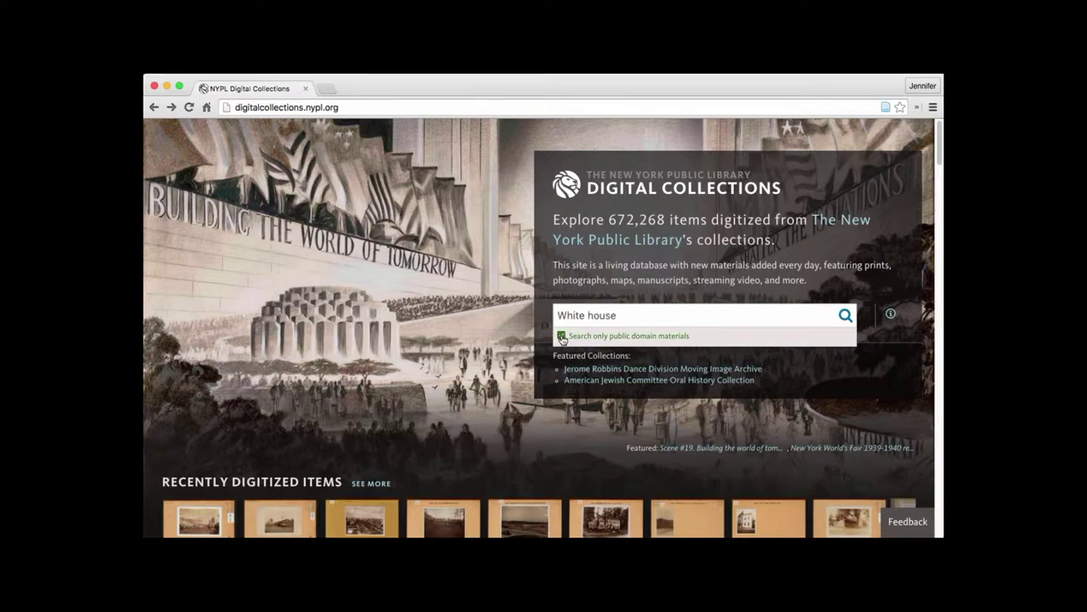
{"action": "left_click", "coordinate": [581, 335]}
{"action": "left_click", "coordinate": [624, 315]}
{"action": "key", "text": "Return"}
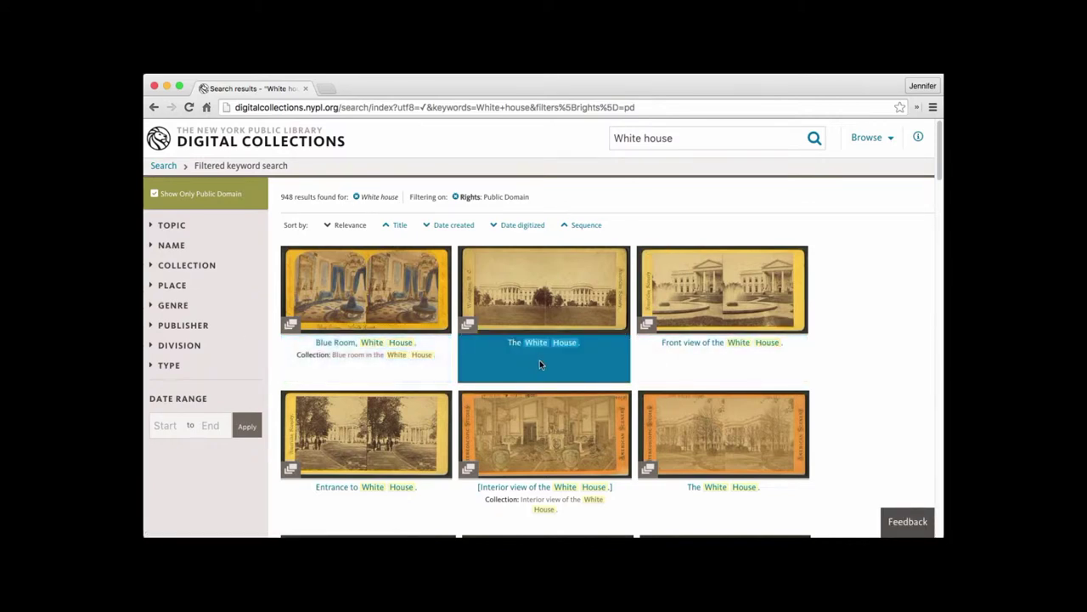
Step: Open the search result "The White House." showing the front lawn and look over its download options and citation
{"action": "left_click", "coordinate": [544, 301]}
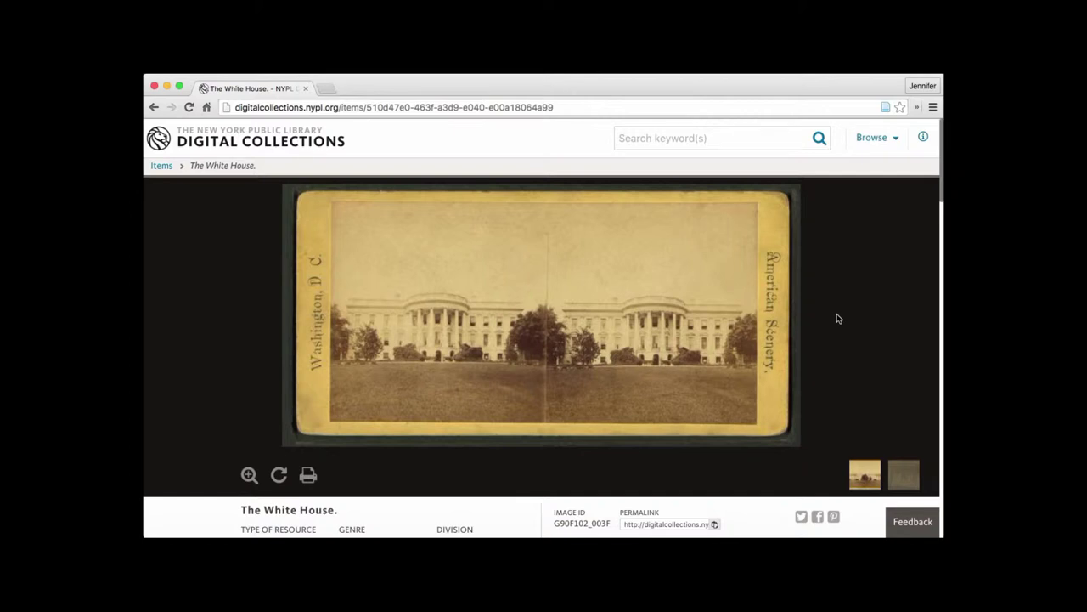
{"action": "scroll", "coordinate": [837, 318], "scroll_direction": "down", "scroll_amount": 2}
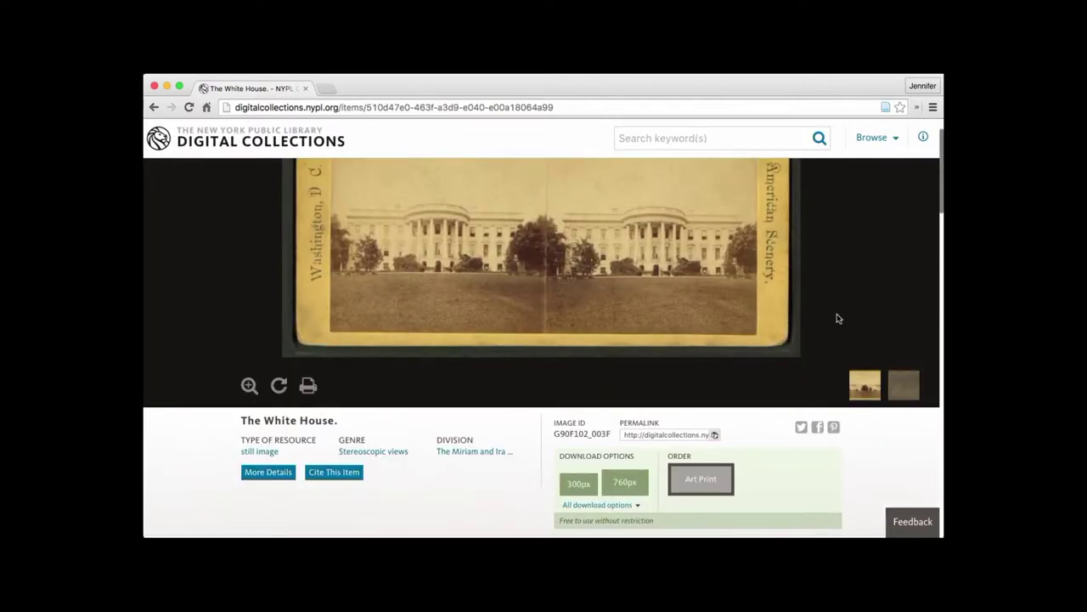
{"action": "scroll", "coordinate": [837, 318], "scroll_direction": "down", "scroll_amount": 1}
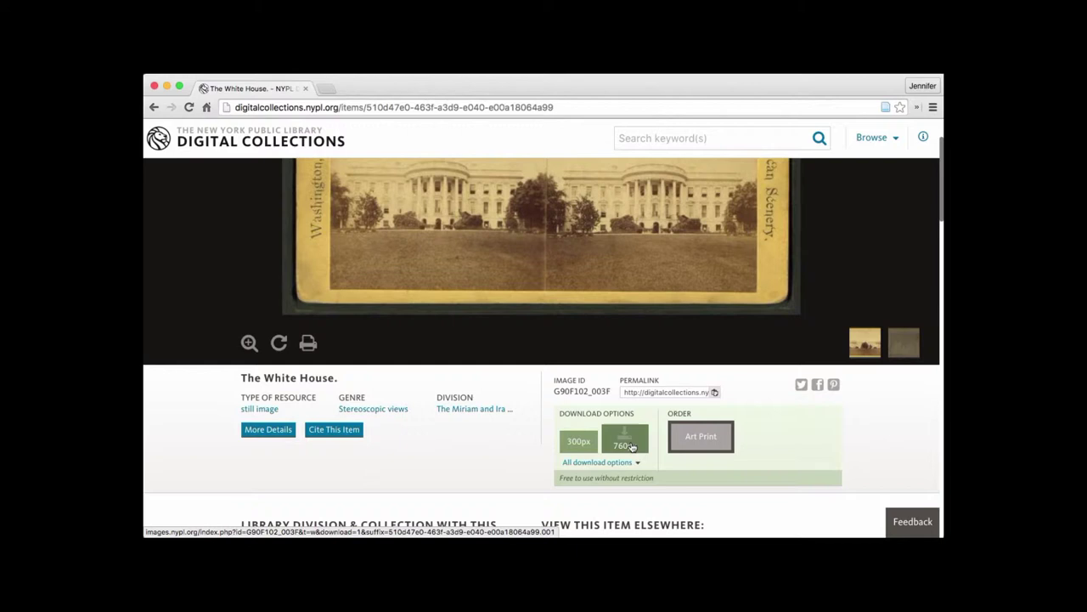
{"action": "scroll", "coordinate": [407, 458], "scroll_direction": "down", "scroll_amount": 3}
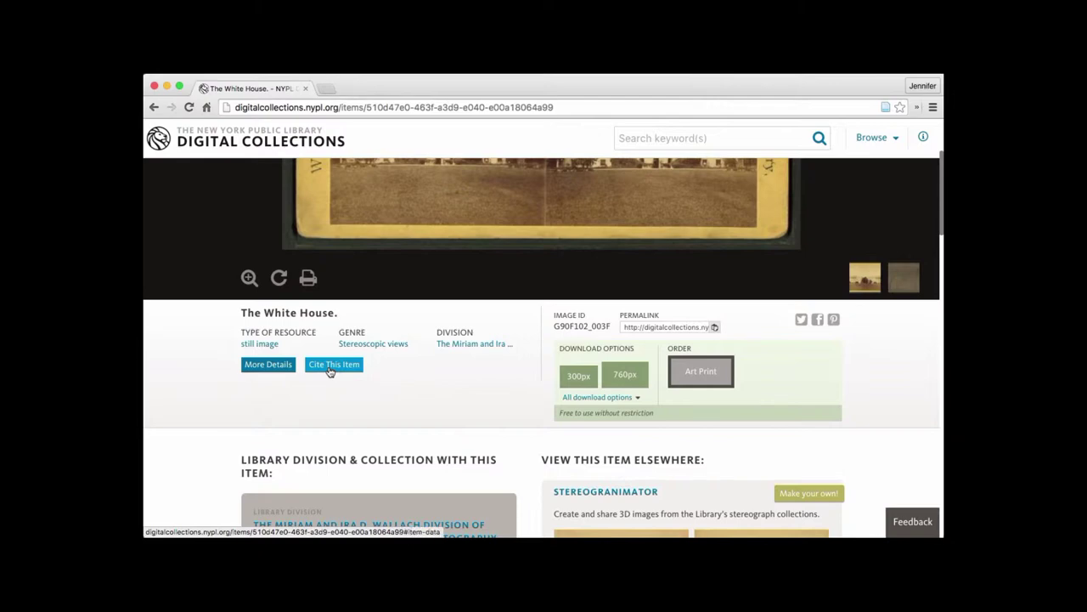
{"action": "left_click", "coordinate": [330, 370]}
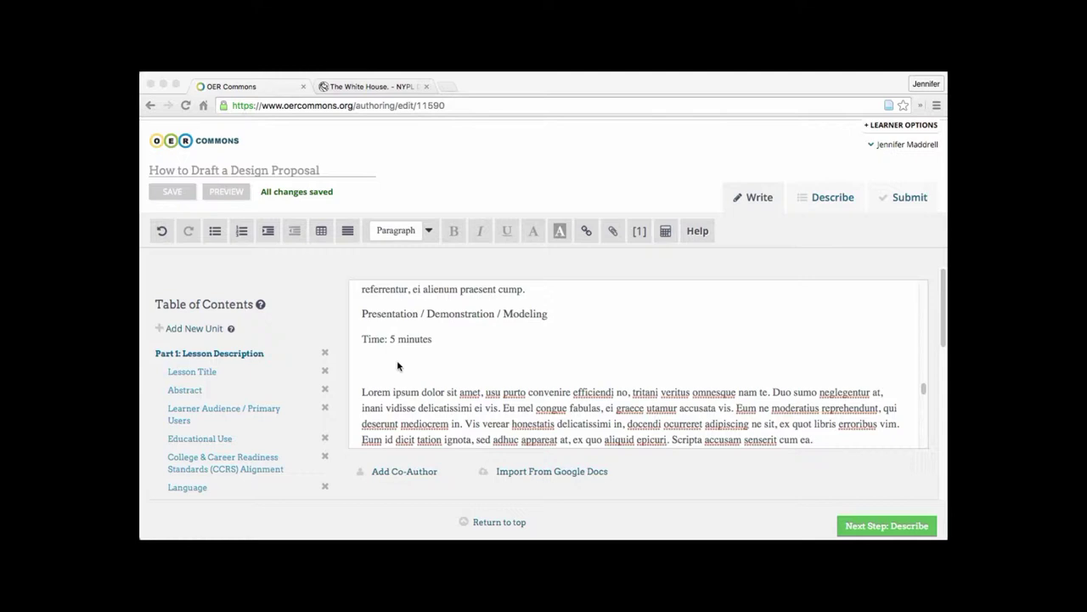
Step: Switch to the NYPL Digital Collections page of The White House and copy the item's permalink
{"action": "left_click", "coordinate": [370, 87]}
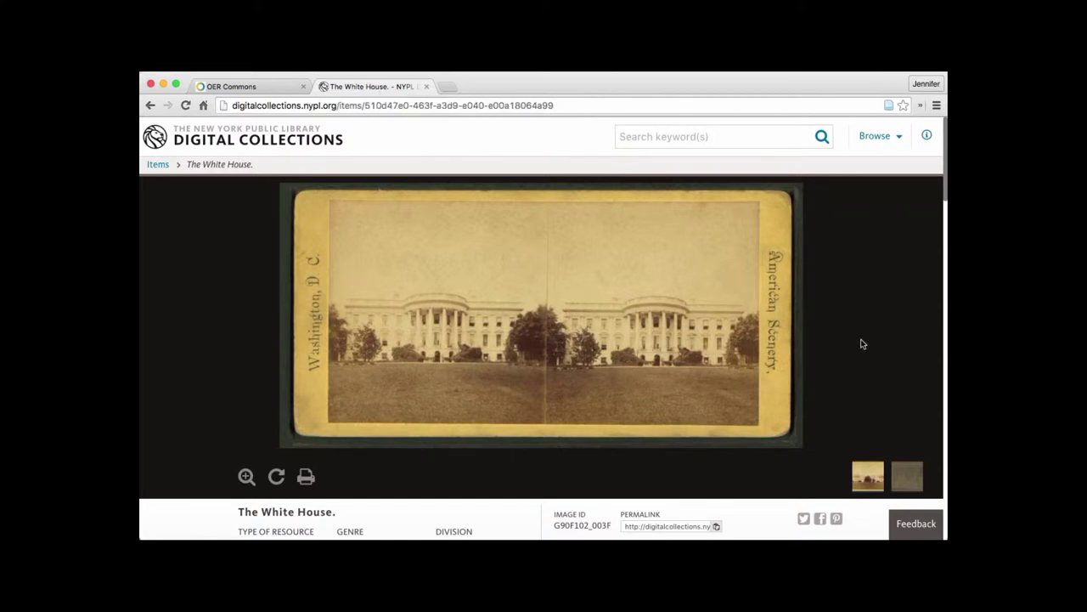
{"action": "scroll", "coordinate": [833, 346], "scroll_direction": "down", "scroll_amount": 2}
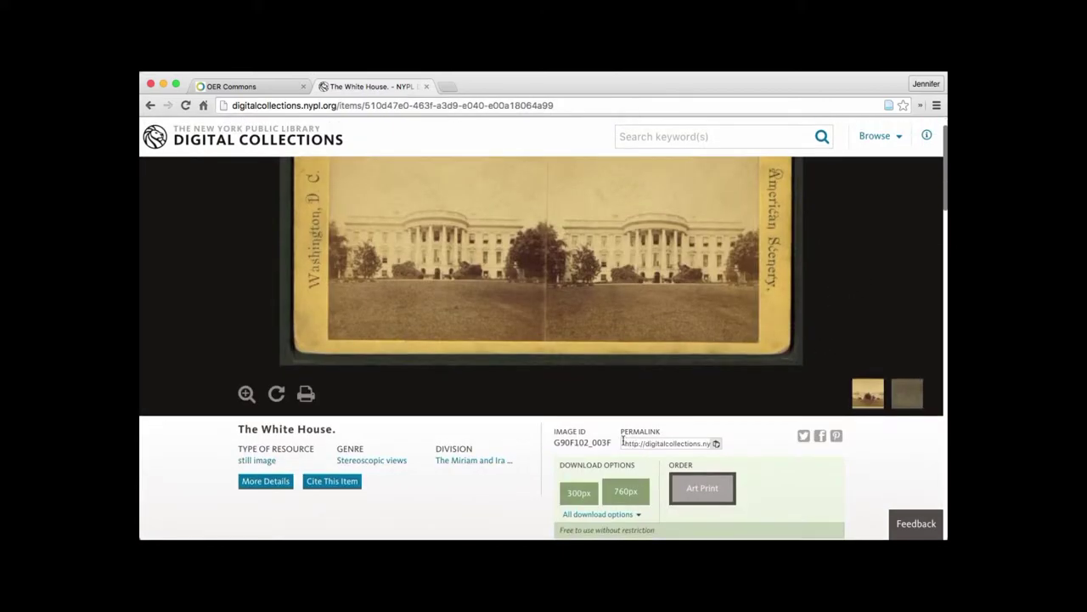
{"action": "left_click_drag", "start_coordinate": [623, 442], "coordinate": [716, 448]}
{"action": "left_click", "coordinate": [716, 446]}
Step: Switch to the OER Commons lesson and insert the copied permalink as media named "White House" below "Time: 5 minutes"
{"action": "left_click", "coordinate": [246, 86]}
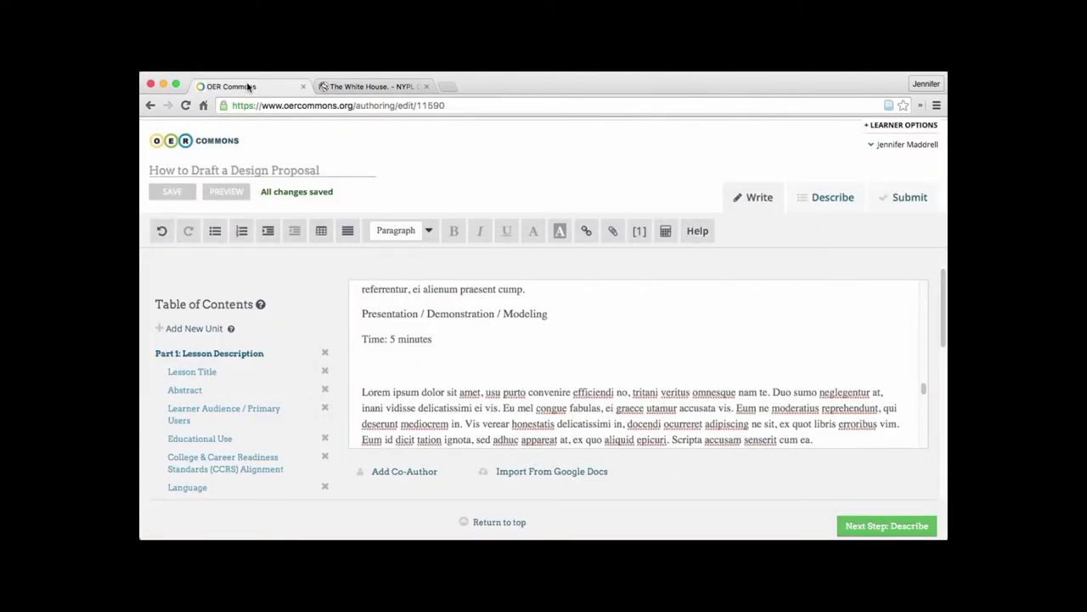
{"action": "left_click", "coordinate": [613, 230]}
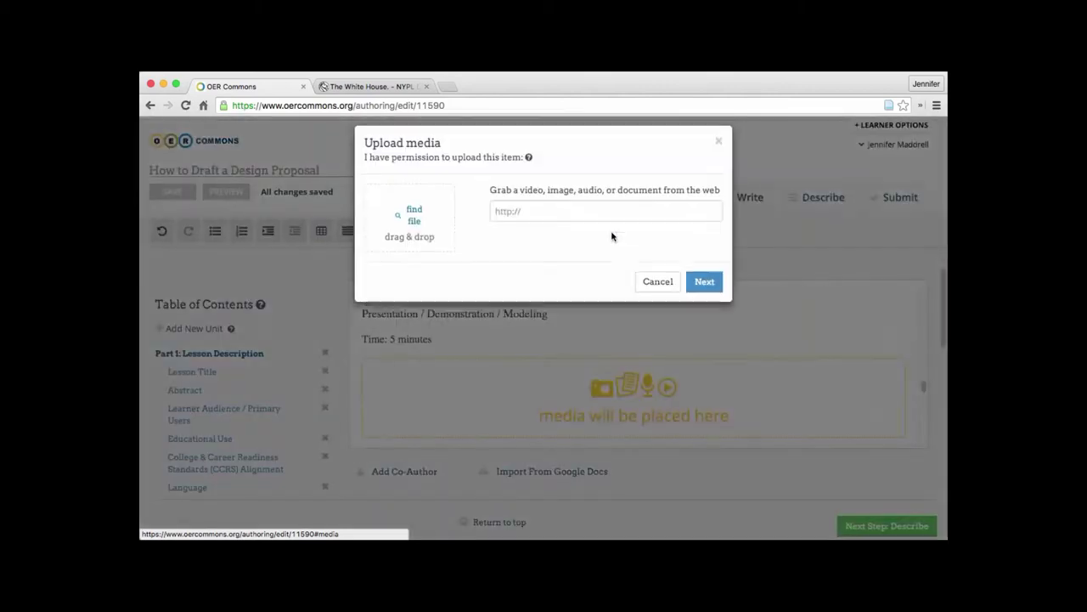
{"action": "left_click", "coordinate": [555, 222]}
{"action": "key", "text": "super+v"}
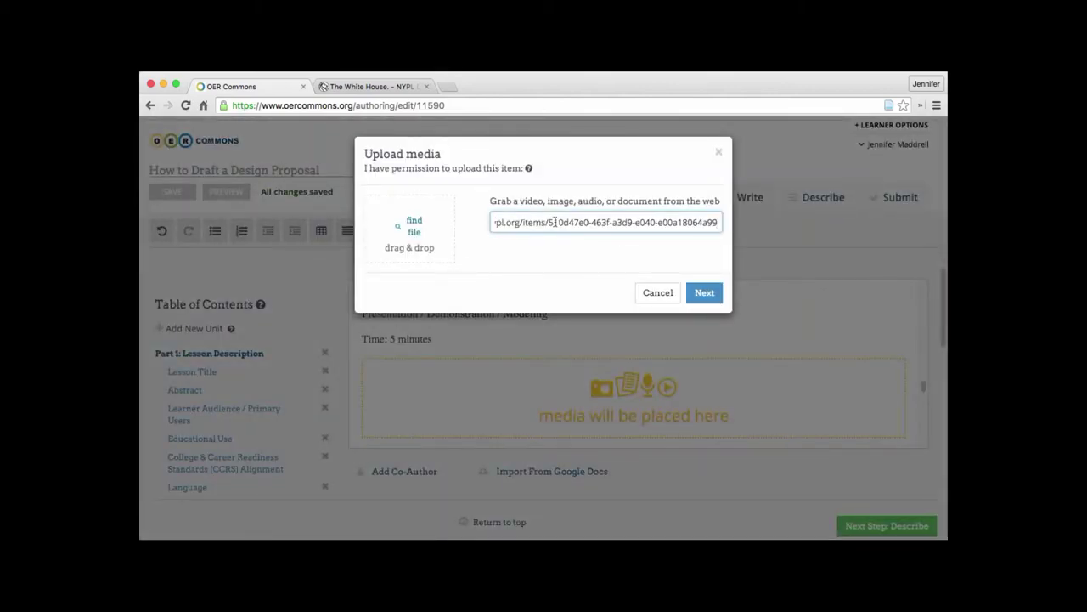
{"action": "left_click", "coordinate": [705, 294]}
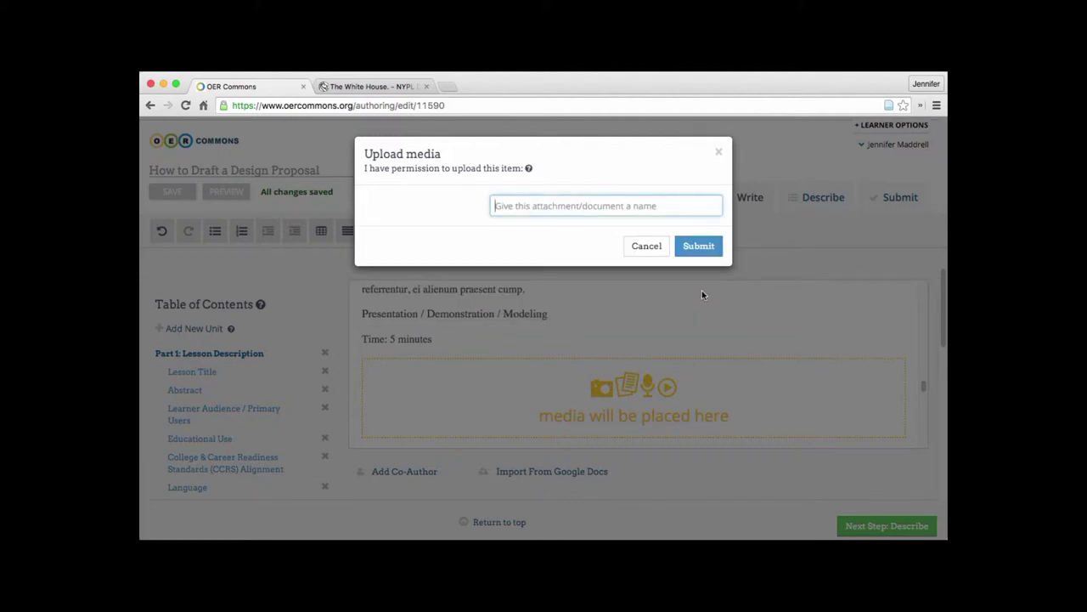
{"action": "type", "text": "White Hou"}
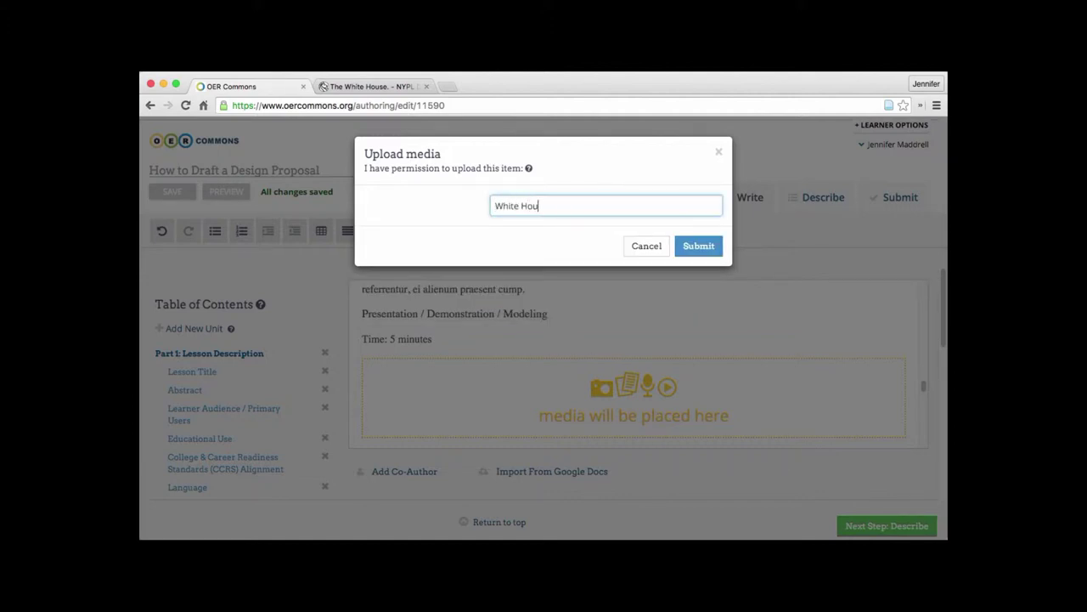
{"action": "type", "text": "se"}
{"action": "left_click", "coordinate": [702, 246]}
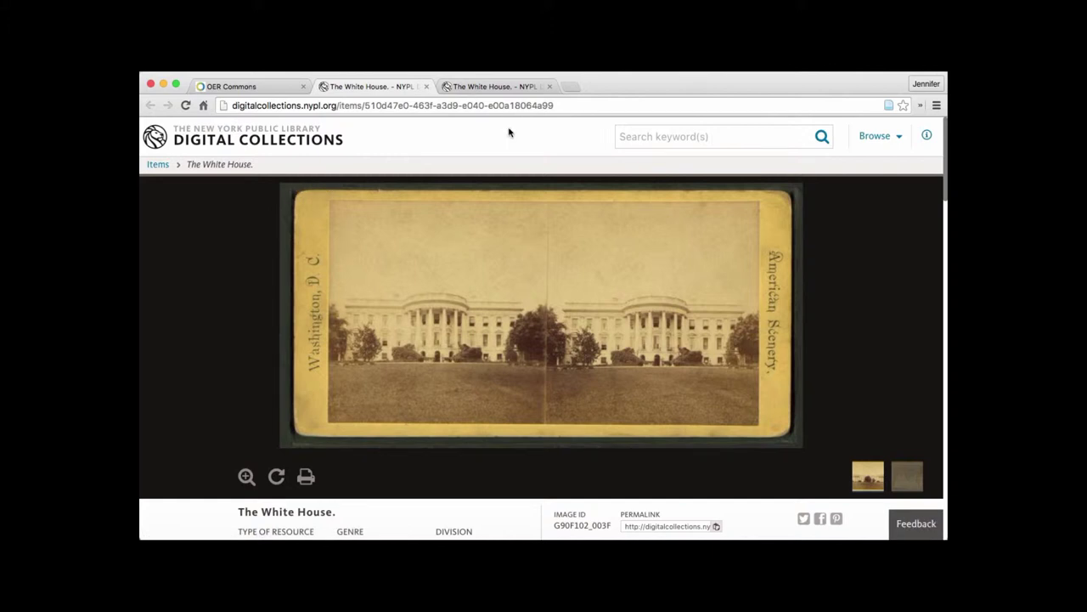
Step: Download the 760px version of The White House image from its NYPL Digital Collections page
{"action": "scroll", "coordinate": [853, 281], "scroll_direction": "down", "scroll_amount": 2}
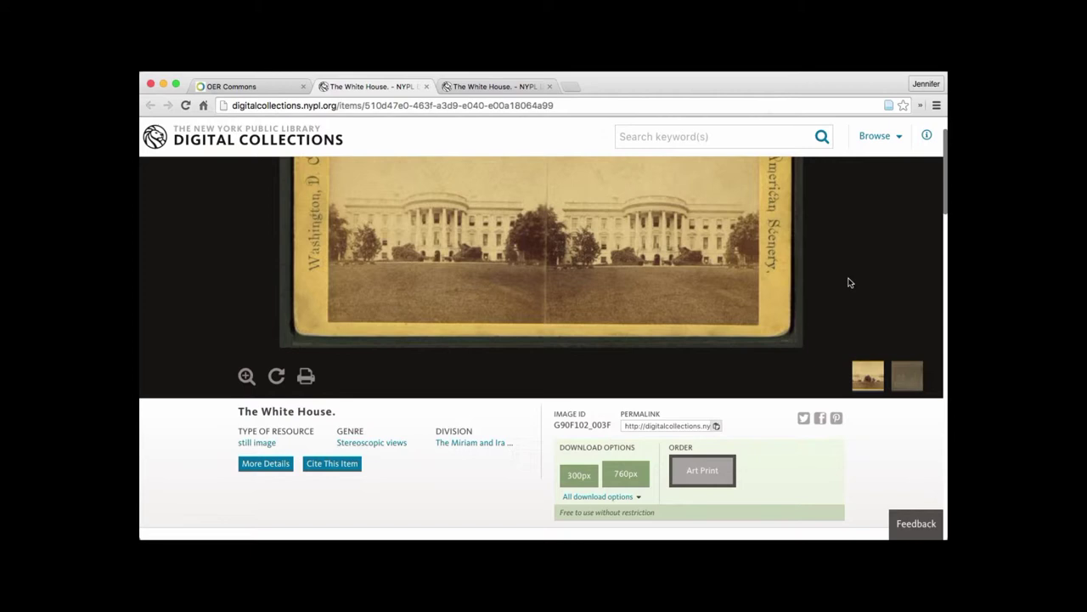
{"action": "scroll", "coordinate": [850, 282], "scroll_direction": "down", "scroll_amount": 2}
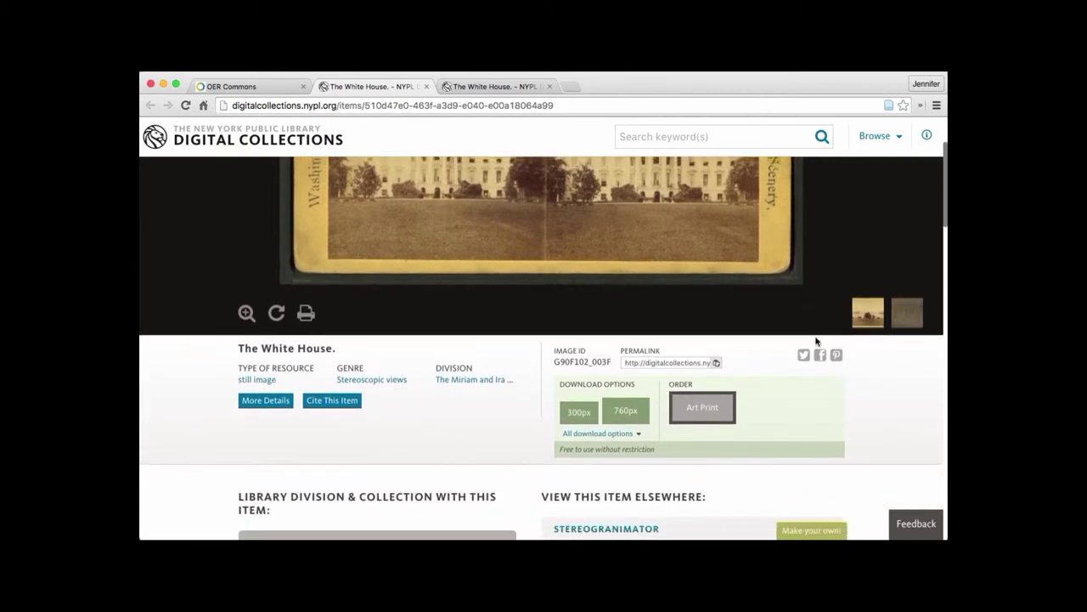
{"action": "scroll", "coordinate": [814, 338], "scroll_direction": "down", "scroll_amount": 1}
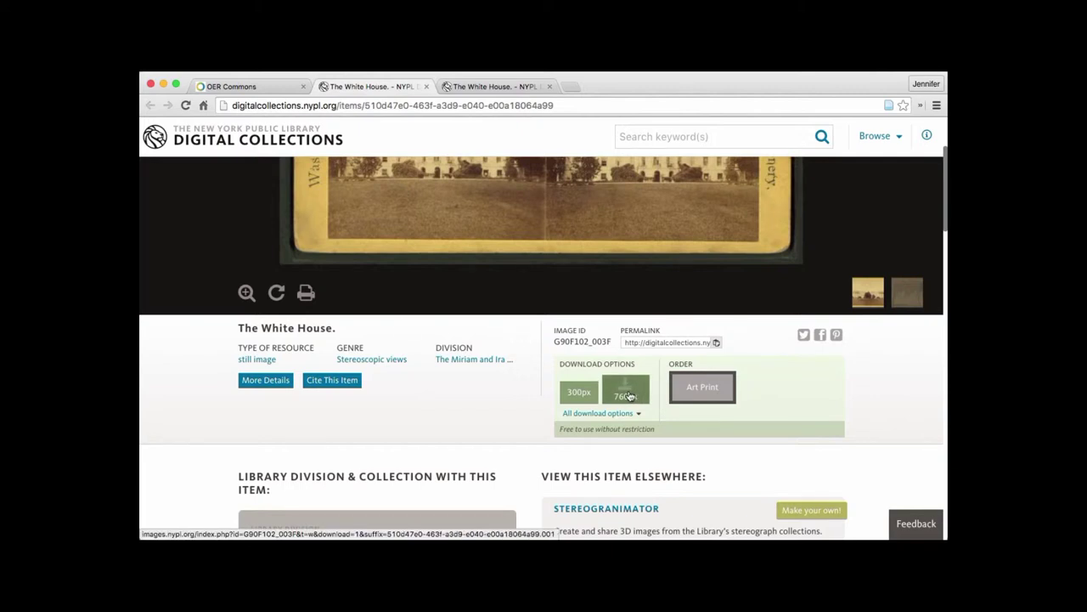
{"action": "left_click", "coordinate": [630, 396]}
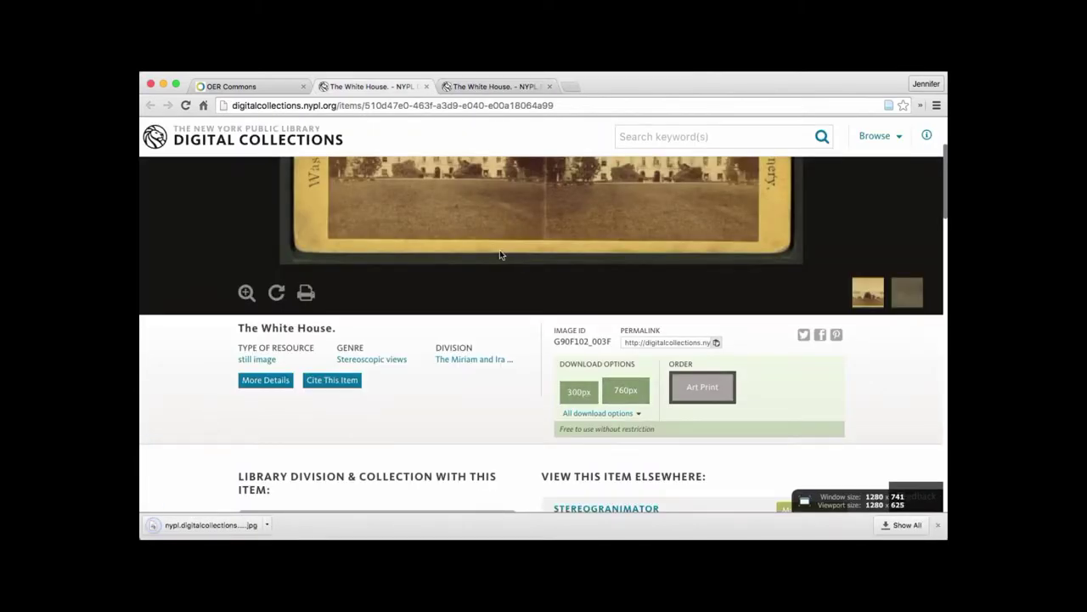
Step: Back in OER Commons, upload nypl.digitalcollections.510d47e0-463f-a3d9-e040-e00a18064a99.001.w.jpg from the Demo folder as media below the White House download link
{"action": "left_click", "coordinate": [235, 86]}
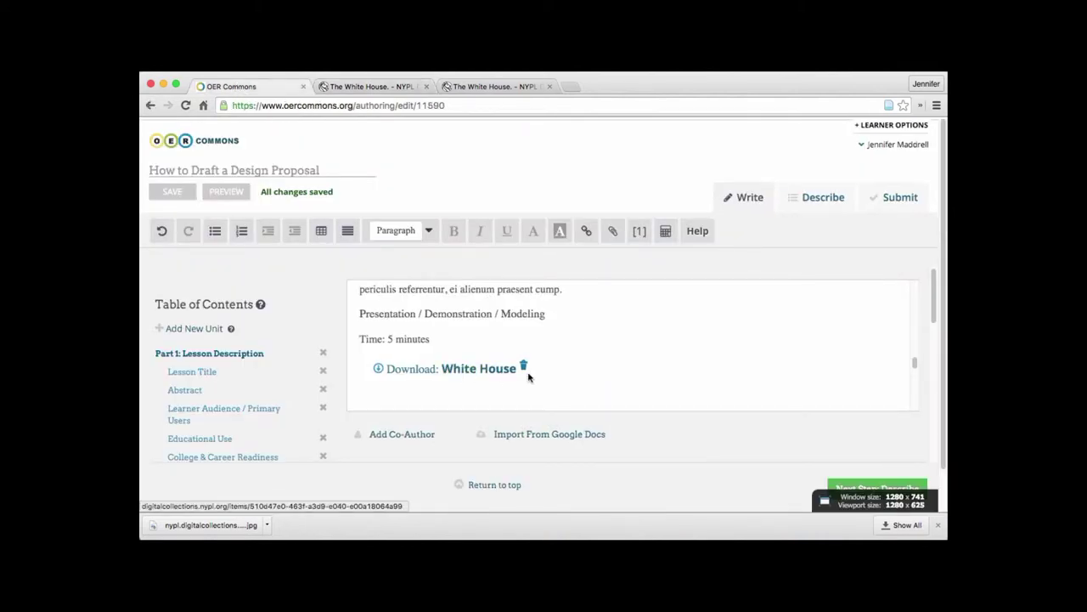
{"action": "left_click", "coordinate": [440, 392]}
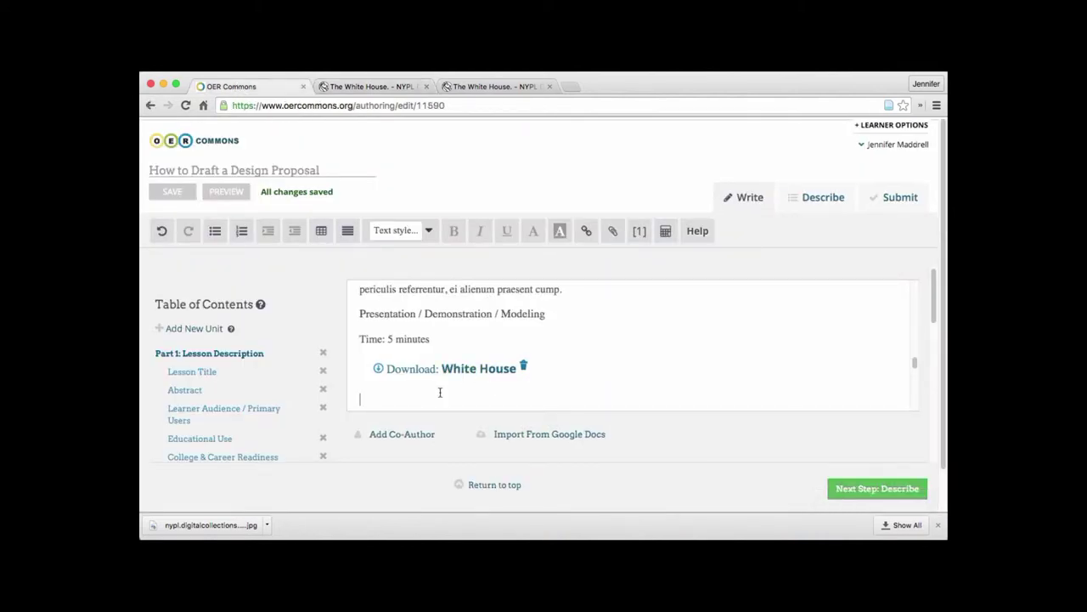
{"action": "left_click", "coordinate": [614, 234]}
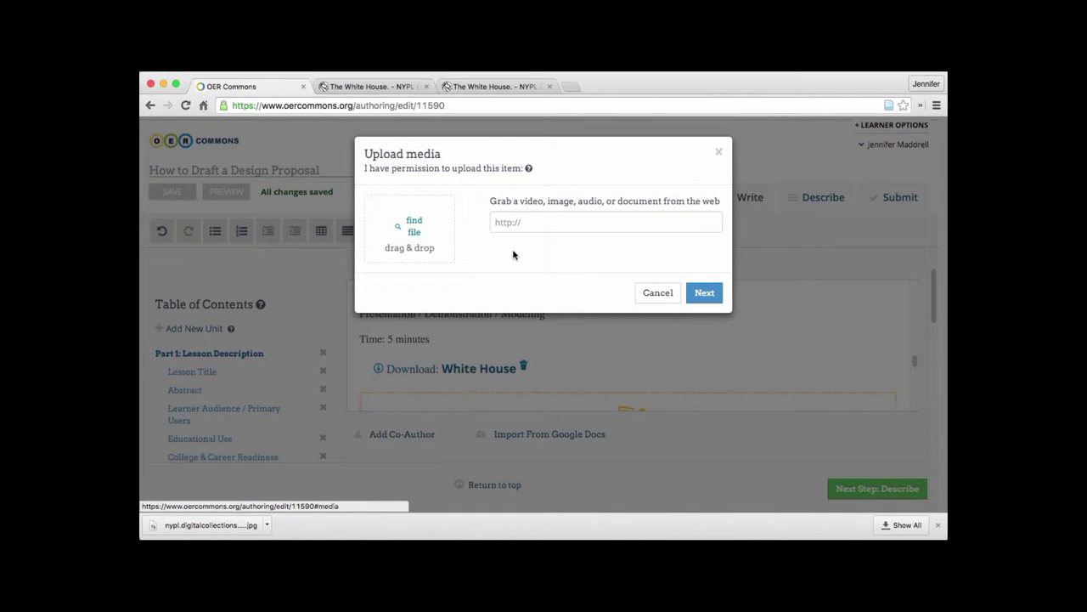
{"action": "left_click", "coordinate": [415, 225]}
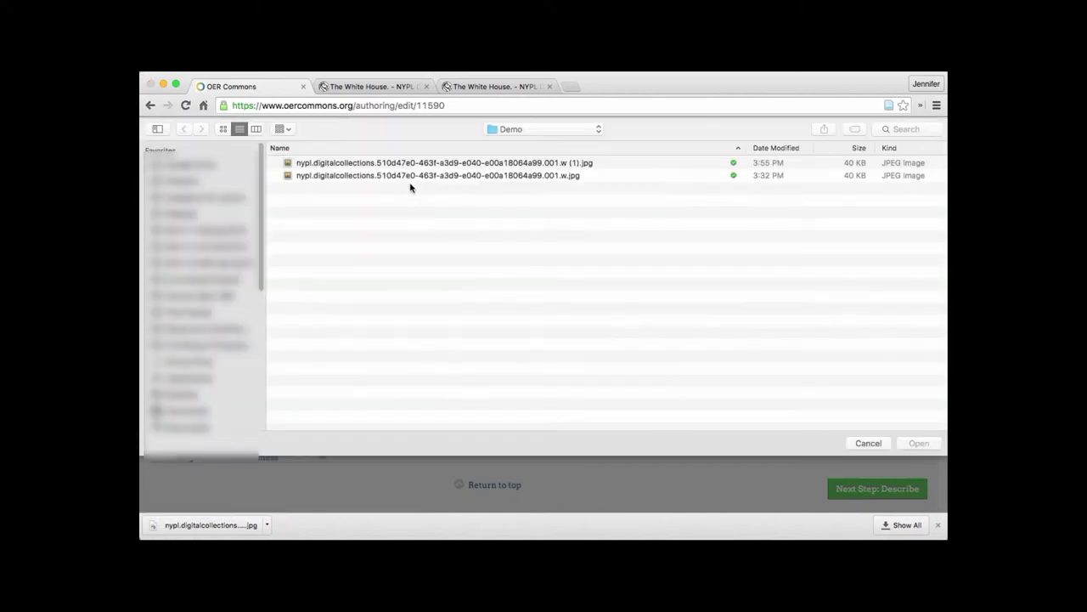
{"action": "left_click", "coordinate": [405, 176]}
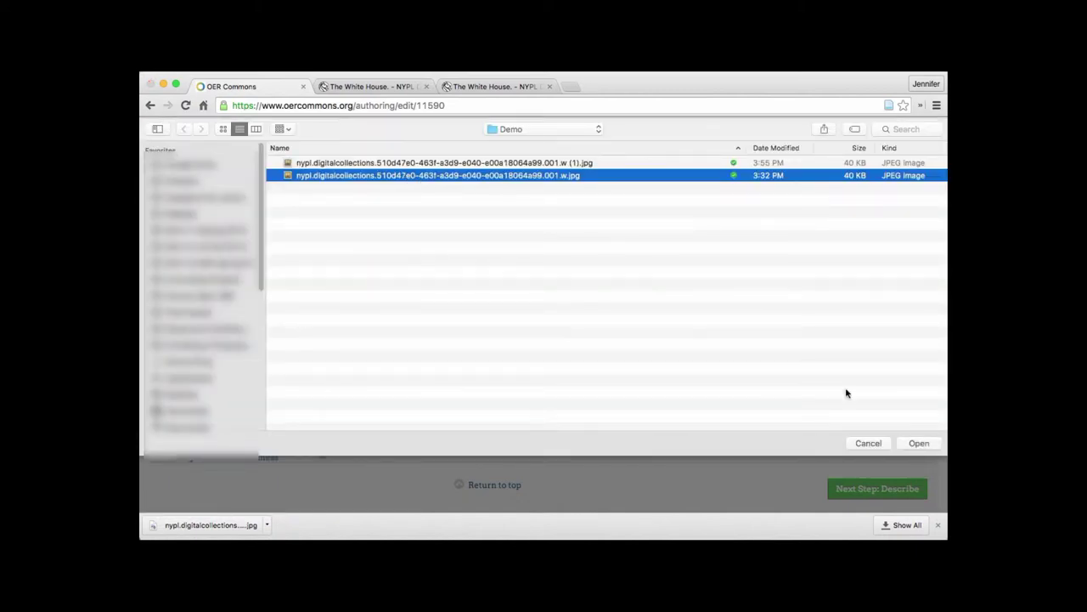
{"action": "left_click", "coordinate": [919, 444]}
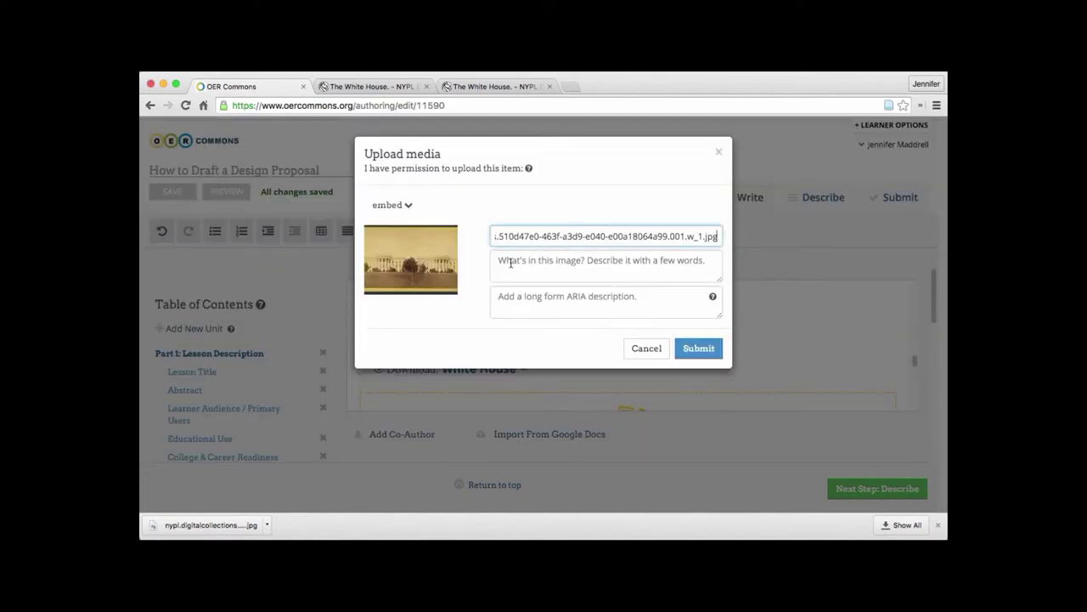
Step: Enter "This is a picture of the White House" as the uploaded image's short description
{"action": "left_click", "coordinate": [511, 262]}
{"action": "type", "text": "This"}
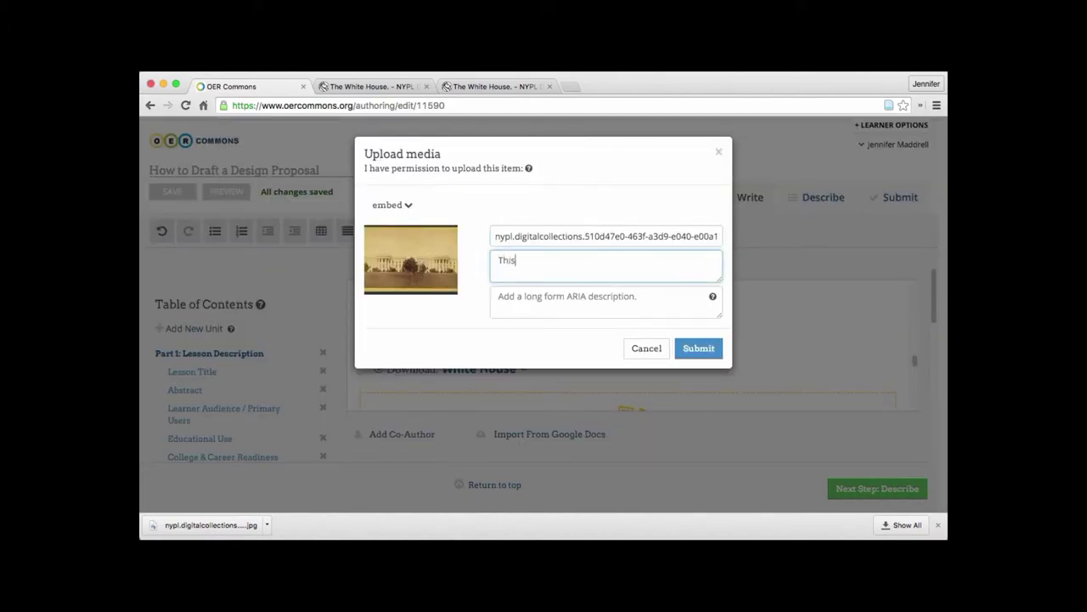
{"action": "type", "text": " is a picture of the White House"}
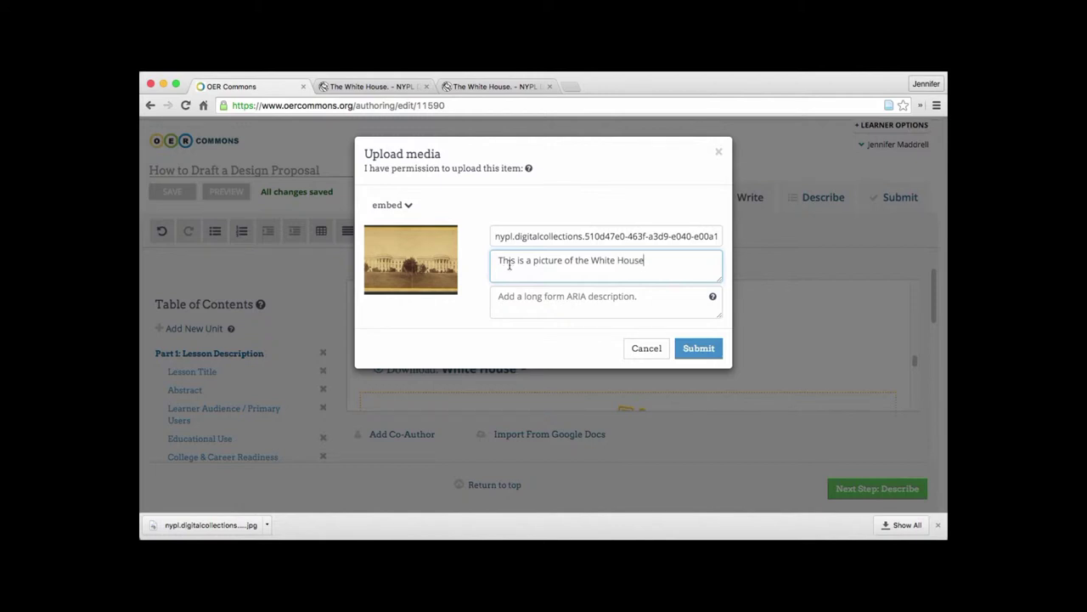
Step: Copy the short description into the long form ARIA description, then submit the image and check it in the lesson
{"action": "mouse_move", "coordinate": [713, 298]}
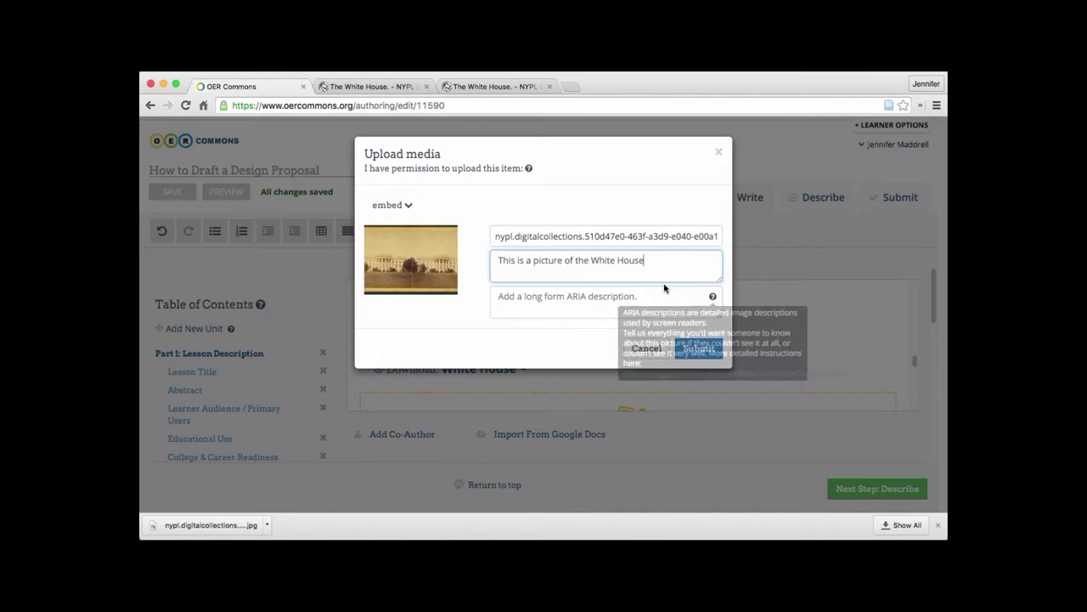
{"action": "left_click_drag", "start_coordinate": [648, 261], "coordinate": [480, 255]}
{"action": "key", "text": "super+c"}
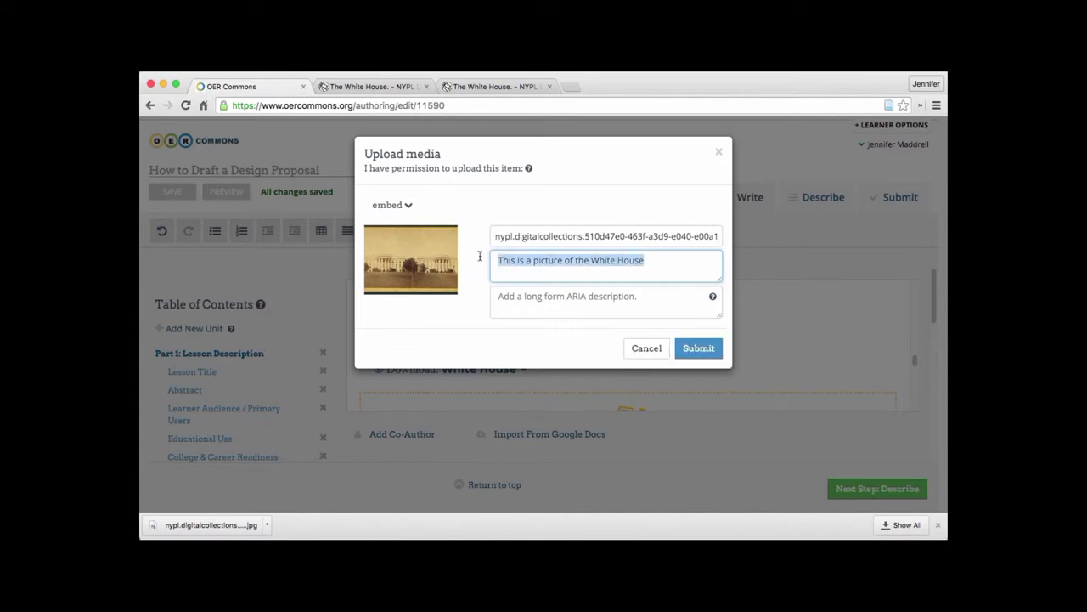
{"action": "left_click", "coordinate": [506, 295]}
{"action": "key", "text": "super+v"}
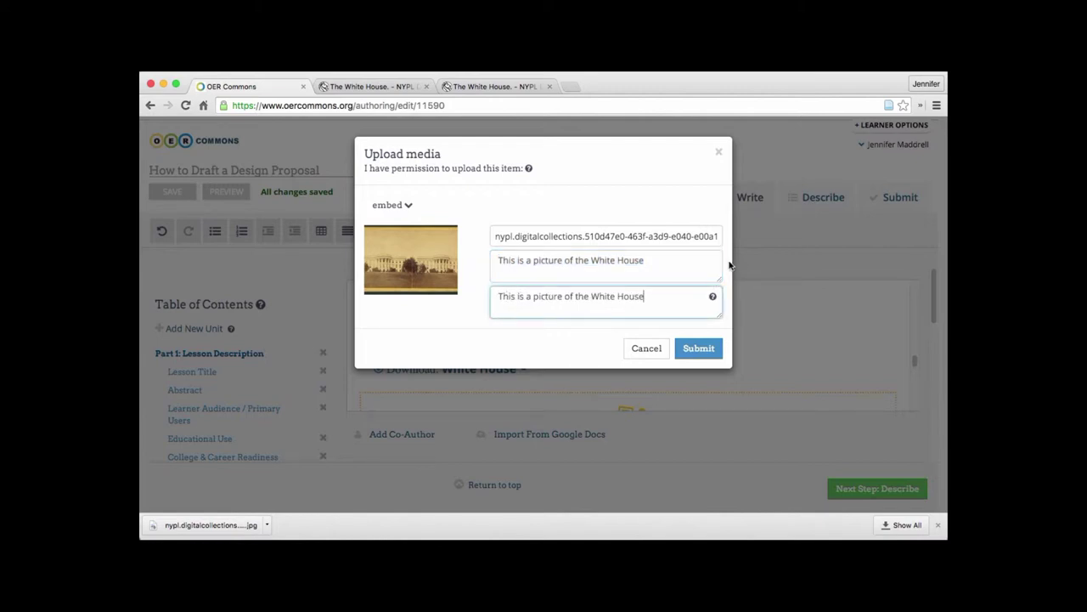
{"action": "left_click", "coordinate": [690, 349]}
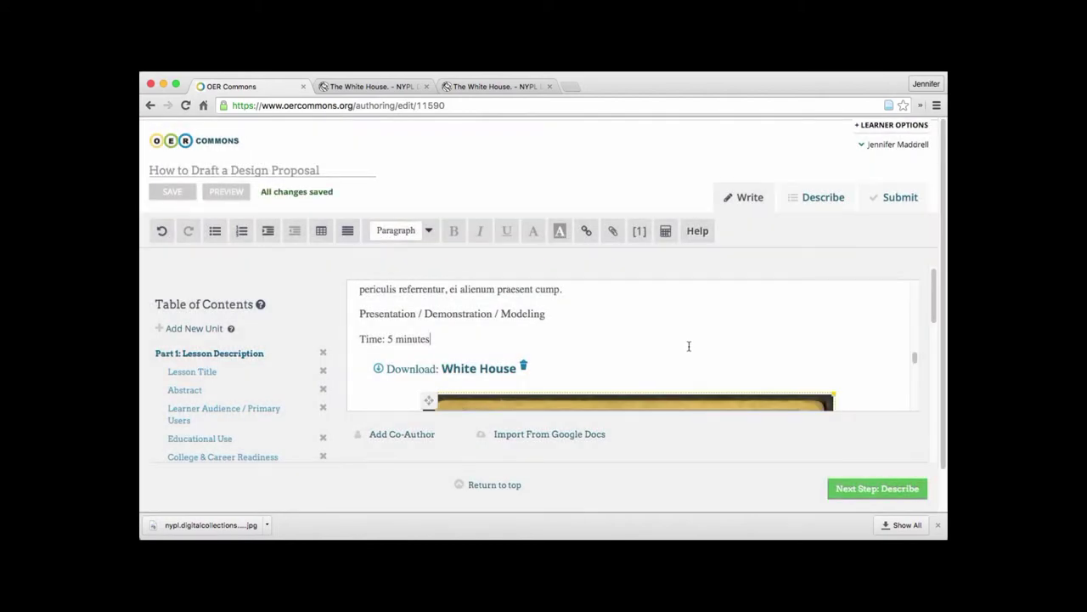
{"action": "scroll", "coordinate": [865, 327], "scroll_direction": "down", "scroll_amount": 4}
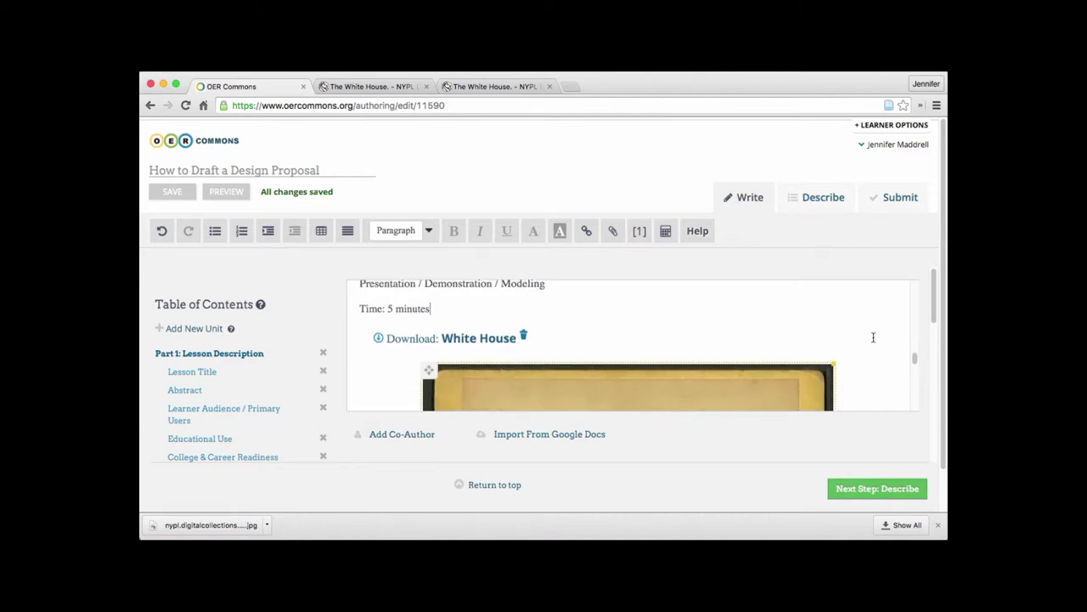
{"action": "scroll", "coordinate": [876, 366], "scroll_direction": "down", "scroll_amount": 4}
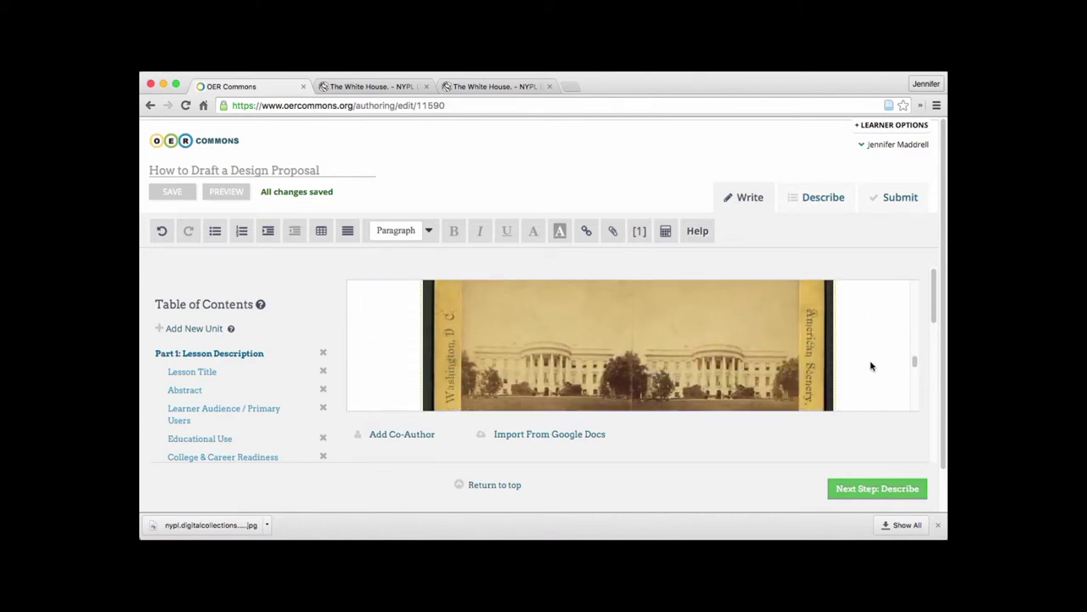
{"action": "scroll", "coordinate": [865, 366], "scroll_direction": "down", "scroll_amount": 1}
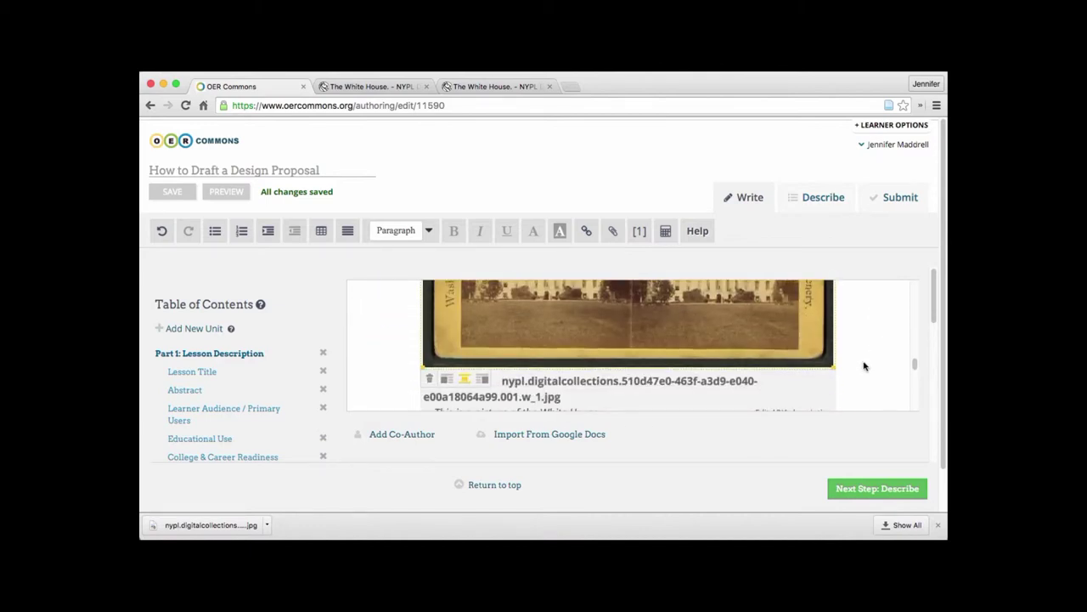
Step: Delete the file name title nypl.digitalcollections.510d47e0-463f-a3d9-e040-e00a18064a99.001.w_1.jpg from beneath the embedded White House image
{"action": "scroll", "coordinate": [865, 366], "scroll_direction": "down", "scroll_amount": 2}
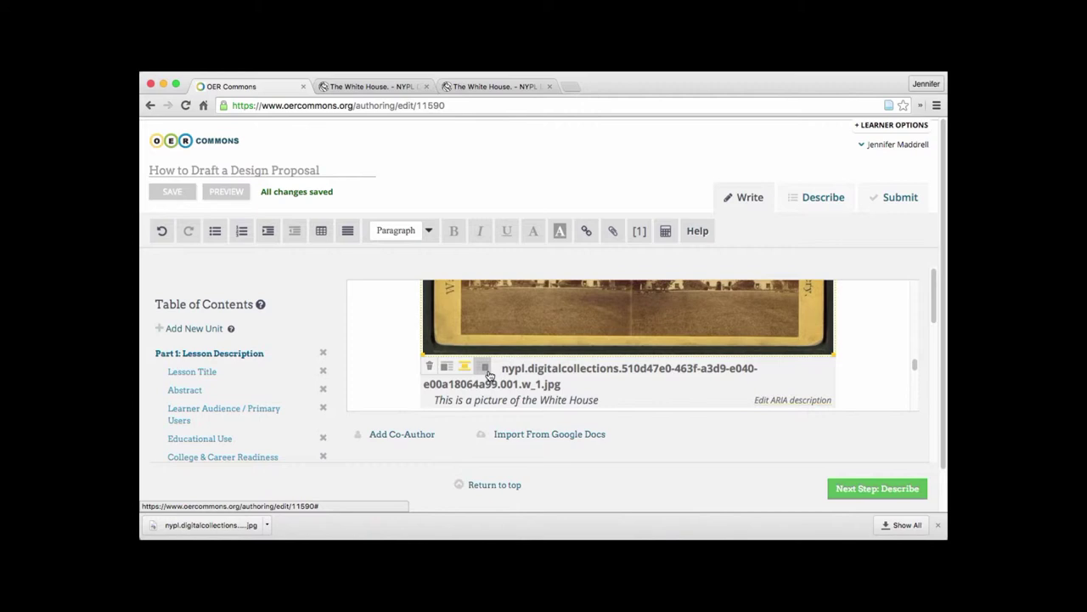
{"action": "left_click", "coordinate": [566, 383]}
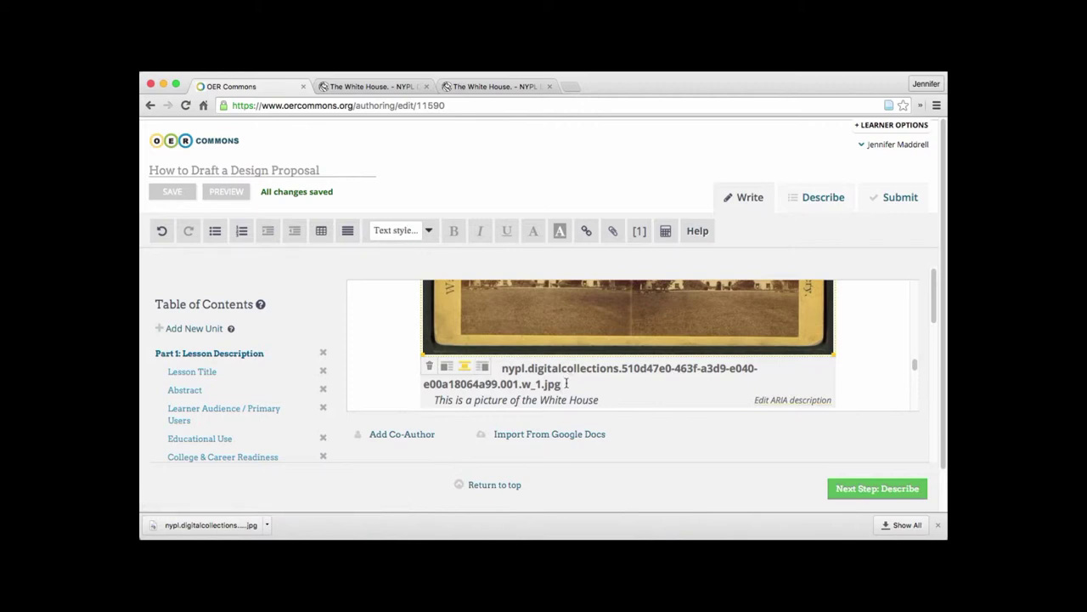
{"action": "key", "text": "BackSpace"}
{"action": "key", "text": "BackSpace"}
{"action": "key", "text": "BackSpace"}
{"action": "key", "text": "BackSpace"}
{"action": "key", "text": "BackSpace"}
{"action": "key", "text": "BackSpace"}
{"action": "key", "text": "BackSpace"}
{"action": "key", "text": "BackSpace"}
{"action": "key", "text": "BackSpace"}
{"action": "key", "text": "BackSpace"}
{"action": "key", "text": "BackSpace"}
{"action": "key", "text": "BackSpace"}
{"action": "key", "text": "BackSpace"}
{"action": "key", "text": "BackSpace"}
{"action": "key", "text": "BackSpace"}
{"action": "key", "text": "BackSpace"}
{"action": "key", "text": "BackSpace"}
{"action": "key", "text": "BackSpace"}
{"action": "key", "text": "BackSpace"}
{"action": "key", "text": "BackSpace"}
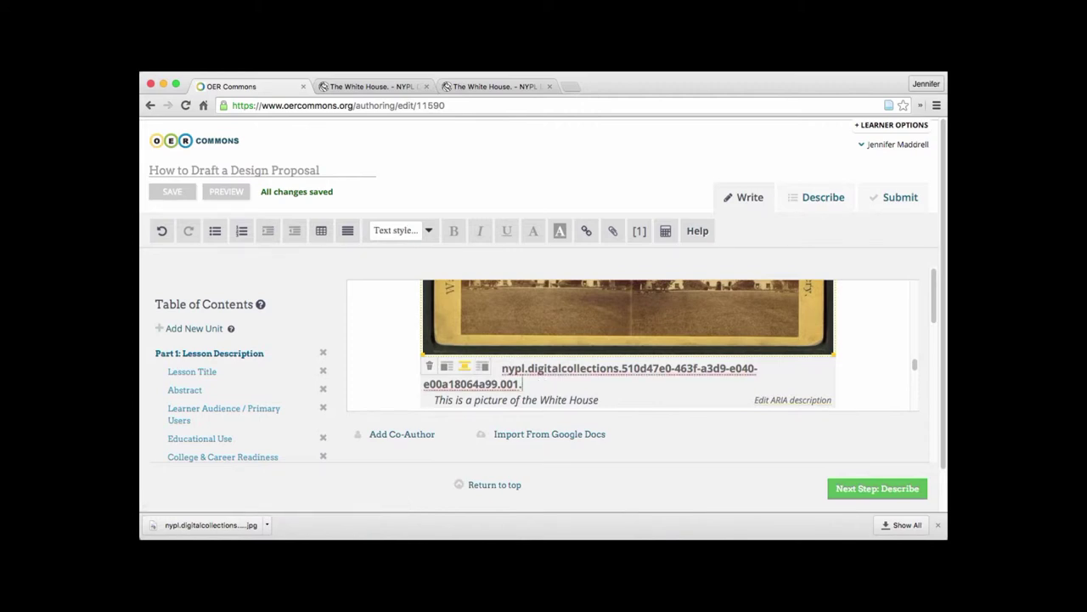
{"action": "key", "text": "BackSpace"}
{"action": "key", "text": "BackSpace"}
{"action": "key", "text": "BackSpace"}
{"action": "key", "text": "BackSpace"}
{"action": "key", "text": "BackSpace"}
{"action": "key", "text": "BackSpace"}
{"action": "key", "text": "BackSpace"}
{"action": "key", "text": "BackSpace"}
{"action": "key", "text": "BackSpace"}
{"action": "key", "text": "BackSpace"}
{"action": "key", "text": "BackSpace"}
{"action": "key", "text": "BackSpace"}
{"action": "key", "text": "BackSpace"}
{"action": "key", "text": "BackSpace"}
{"action": "key", "text": "BackSpace"}
{"action": "key", "text": "BackSpace"}
{"action": "key", "text": "BackSpace"}
{"action": "key", "text": "BackSpace"}
{"action": "key", "text": "BackSpace"}
{"action": "key", "text": "BackSpace"}
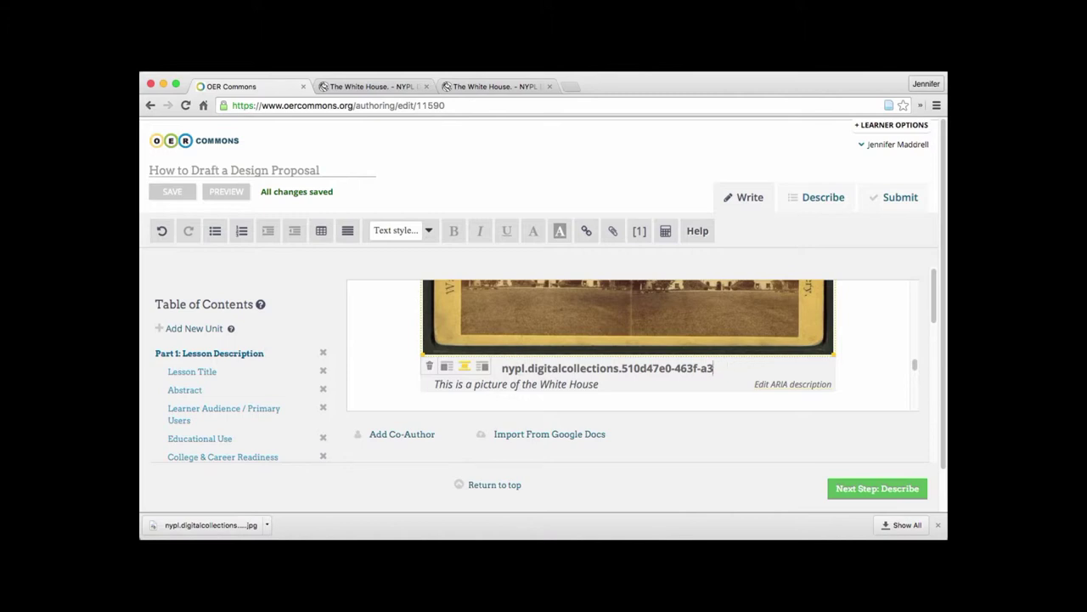
{"action": "key", "text": "BackSpace"}
{"action": "key", "text": "BackSpace"}
{"action": "key", "text": "BackSpace"}
{"action": "key", "text": "BackSpace"}
{"action": "key", "text": "BackSpace"}
{"action": "key", "text": "BackSpace"}
{"action": "key", "text": "BackSpace"}
{"action": "key", "text": "BackSpace"}
{"action": "key", "text": "BackSpace"}
{"action": "key", "text": "BackSpace"}
{"action": "key", "text": "BackSpace"}
{"action": "key", "text": "BackSpace"}
{"action": "key", "text": "BackSpace"}
{"action": "key", "text": "BackSpace"}
{"action": "key", "text": "BackSpace"}
{"action": "key", "text": "BackSpace"}
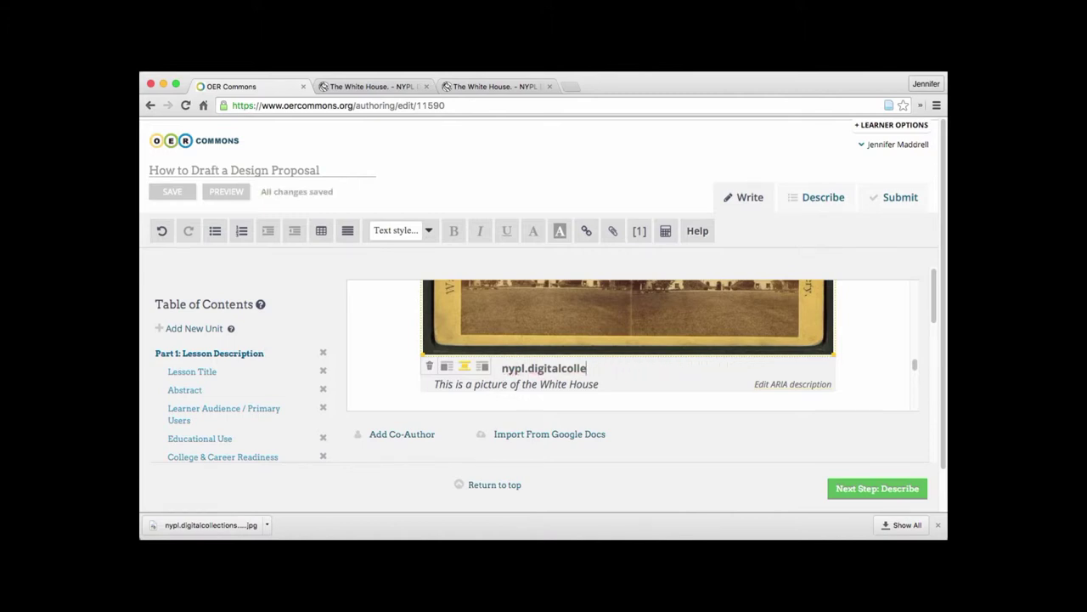
{"action": "key", "text": "BackSpace"}
{"action": "key", "text": "BackSpace"}
{"action": "key", "text": "BackSpace"}
{"action": "key", "text": "BackSpace"}
{"action": "key", "text": "BackSpace"}
{"action": "key", "text": "BackSpace"}
{"action": "key", "text": "BackSpace"}
{"action": "key", "text": "BackSpace"}
{"action": "key", "text": "BackSpace"}
{"action": "key", "text": "BackSpace"}
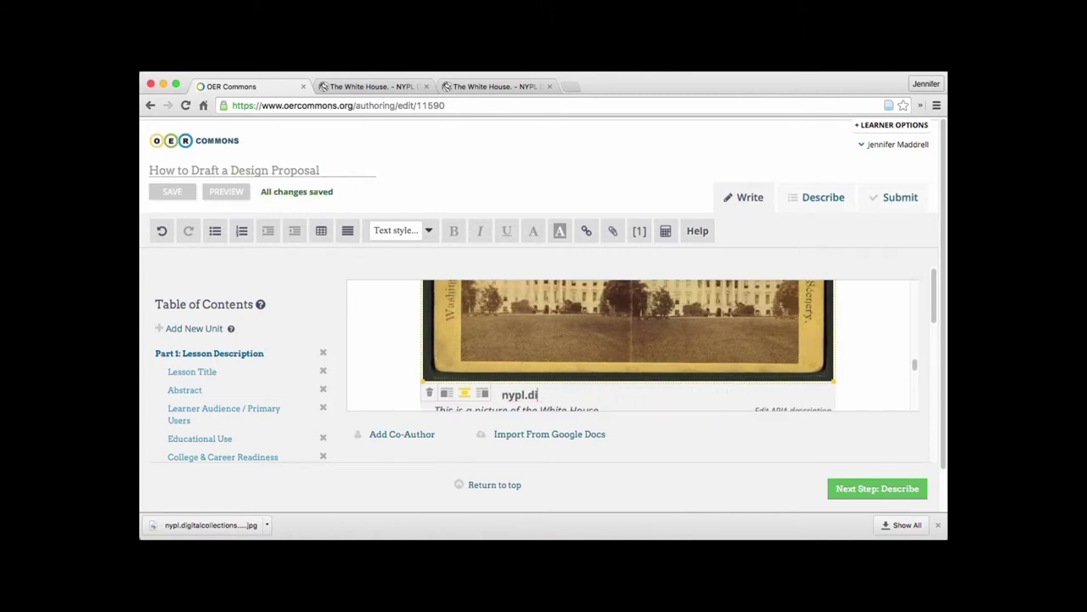
{"action": "key", "text": "BackSpace"}
{"action": "key", "text": "BackSpace"}
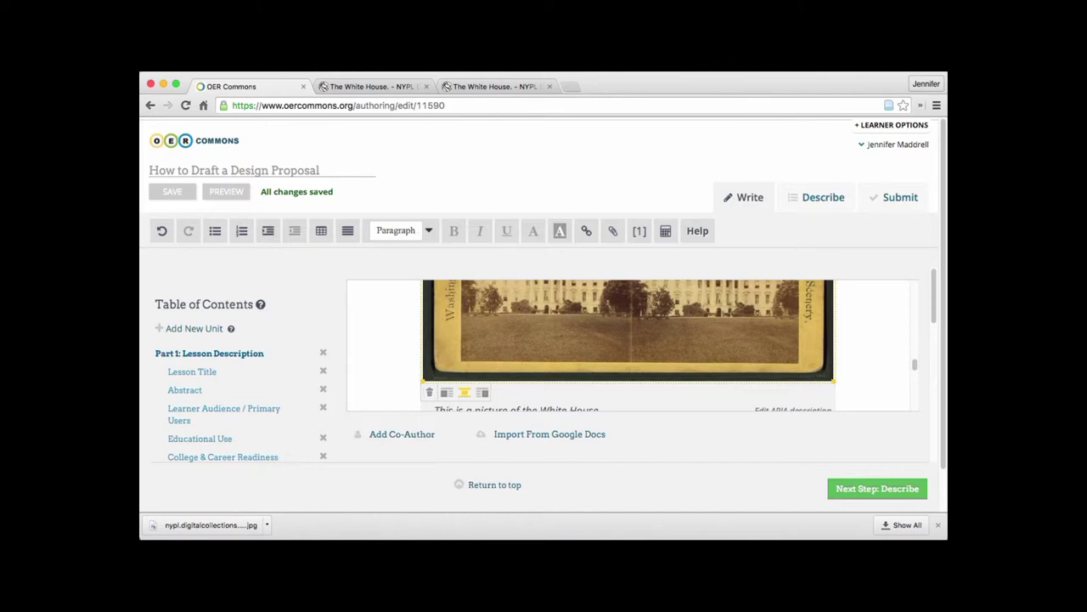
Step: Shorten the caption under the embedded image to "The White House"
{"action": "scroll", "coordinate": [593, 382], "scroll_direction": "down", "scroll_amount": 1}
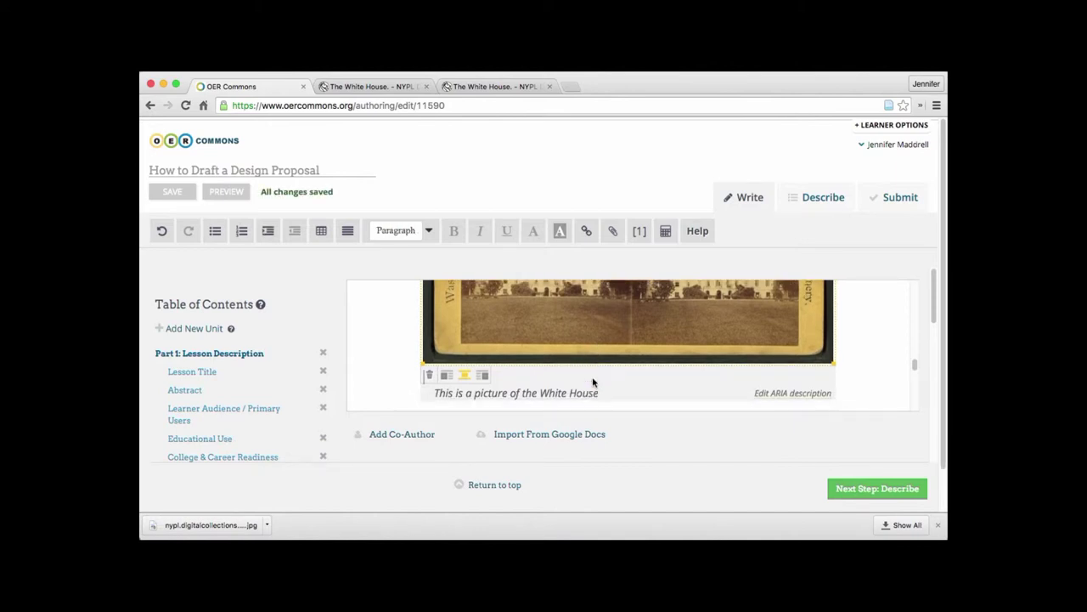
{"action": "left_click", "coordinate": [544, 394]}
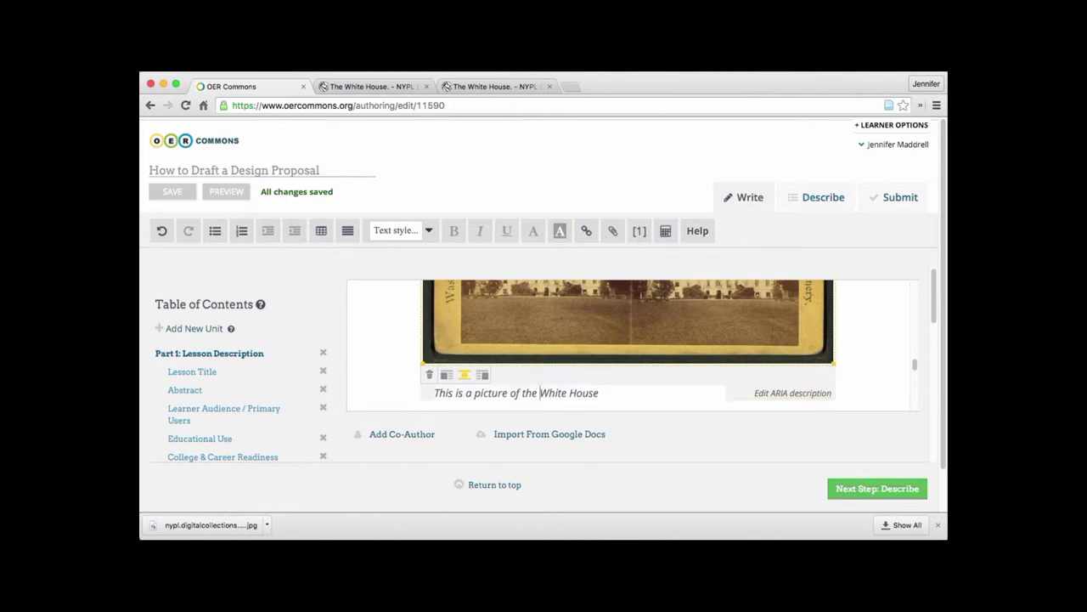
{"action": "key", "text": "BackSpace"}
{"action": "key", "text": "BackSpace"}
{"action": "key", "text": "BackSpace"}
{"action": "key", "text": "BackSpace"}
{"action": "key", "text": "BackSpace"}
{"action": "key", "text": "BackSpace"}
{"action": "key", "text": "BackSpace"}
{"action": "key", "text": "BackSpace"}
{"action": "key", "text": "BackSpace"}
{"action": "key", "text": "BackSpace"}
{"action": "key", "text": "BackSpace"}
{"action": "key", "text": "BackSpace"}
{"action": "key", "text": "BackSpace"}
{"action": "key", "text": "BackSpace"}
{"action": "key", "text": "BackSpace"}
{"action": "key", "text": "BackSpace"}
{"action": "key", "text": "BackSpace"}
{"action": "key", "text": "BackSpace"}
{"action": "key", "text": "BackSpace"}
{"action": "key", "text": "BackSpace"}
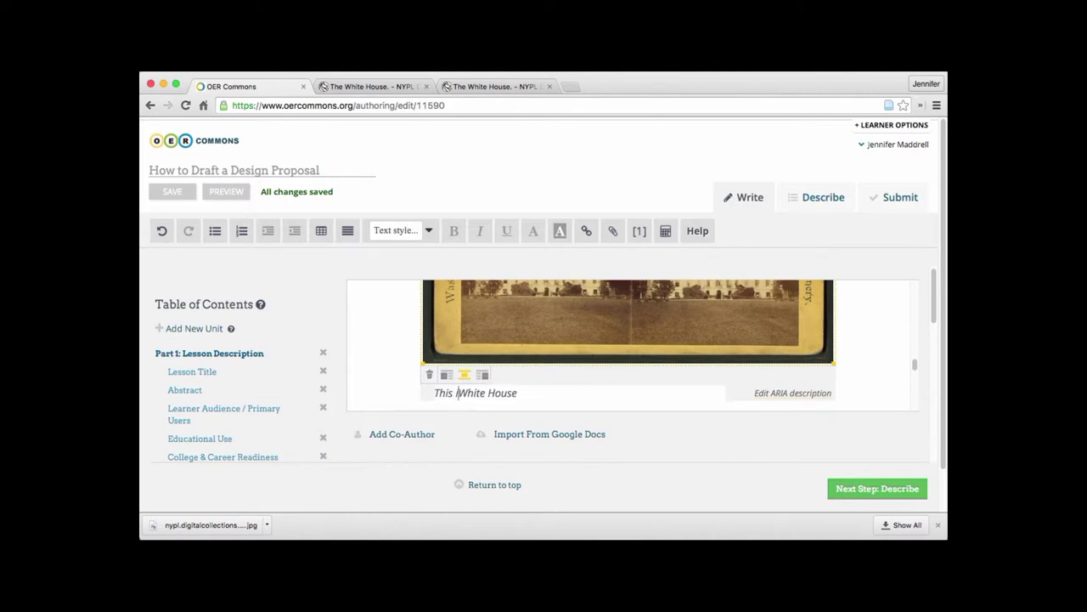
{"action": "key", "text": "BackSpace"}
{"action": "key", "text": "BackSpace"}
{"action": "key", "text": "BackSpace"}
{"action": "key", "text": "BackSpace"}
{"action": "type", "text": "he"}
Step: Start a reference at the end of the image caption, and copy the item's APA format citation from its NYPL Digital Collections page
{"action": "left_click", "coordinate": [608, 381]}
{"action": "scroll", "coordinate": [608, 382], "scroll_direction": "down", "scroll_amount": 1}
{"action": "left_click", "coordinate": [639, 231]}
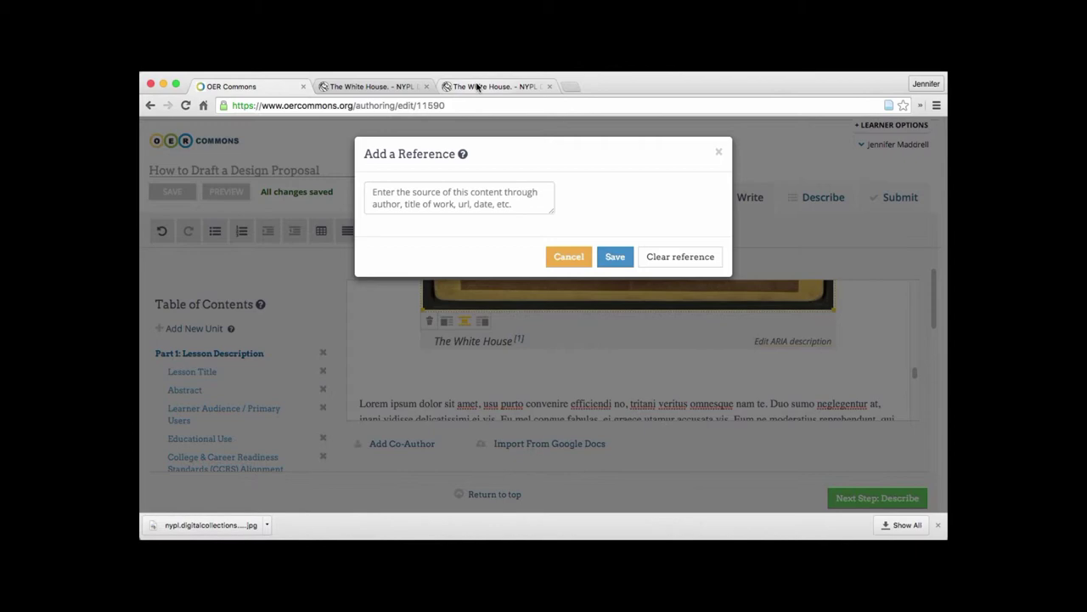
{"action": "left_click", "coordinate": [478, 87]}
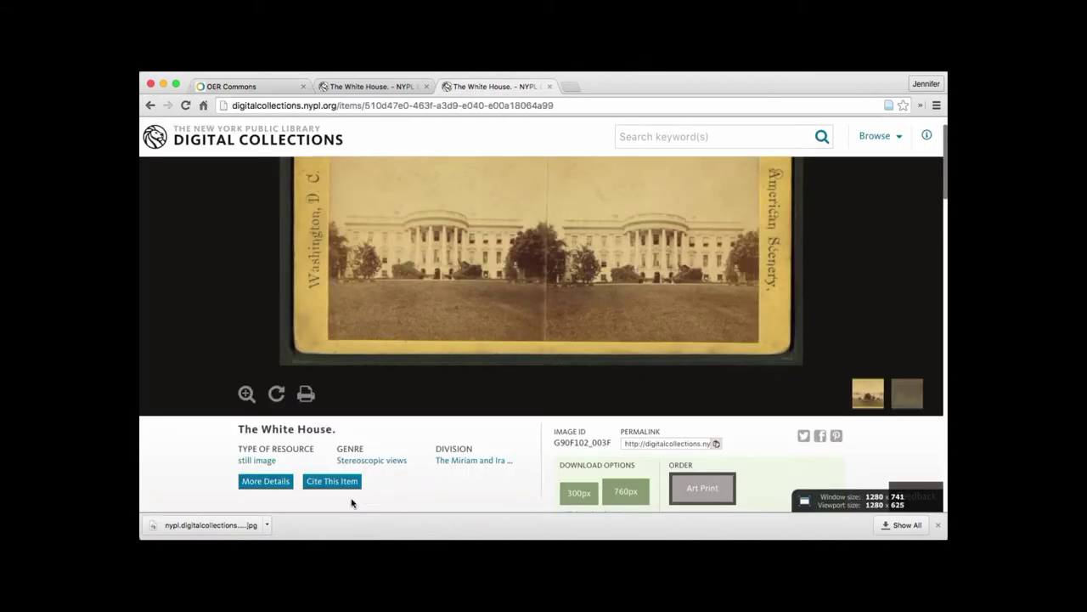
{"action": "left_click", "coordinate": [339, 482]}
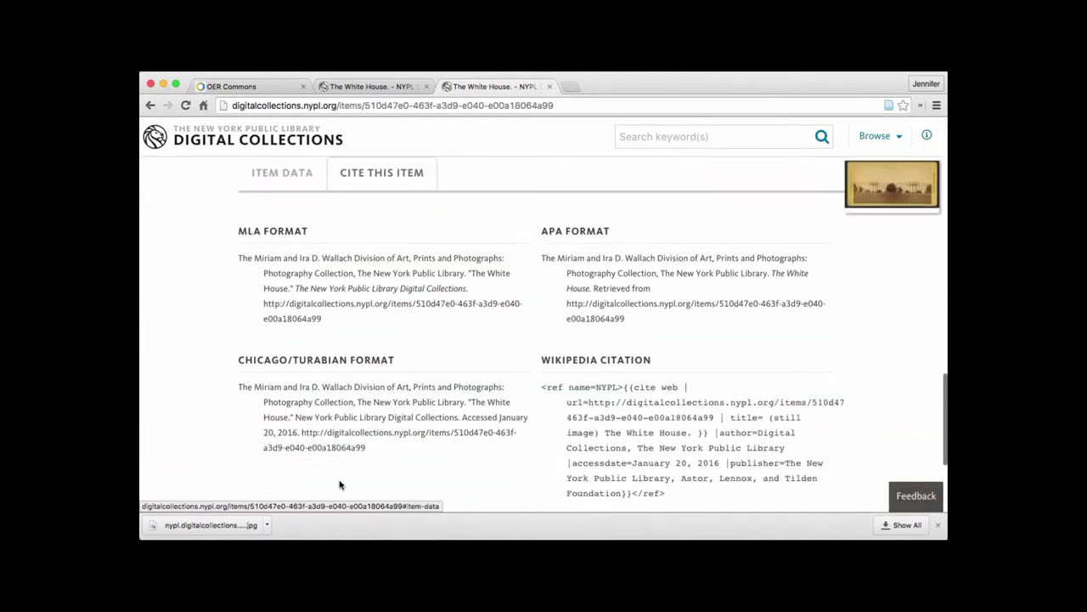
{"action": "left_click_drag", "start_coordinate": [541, 258], "coordinate": [628, 317]}
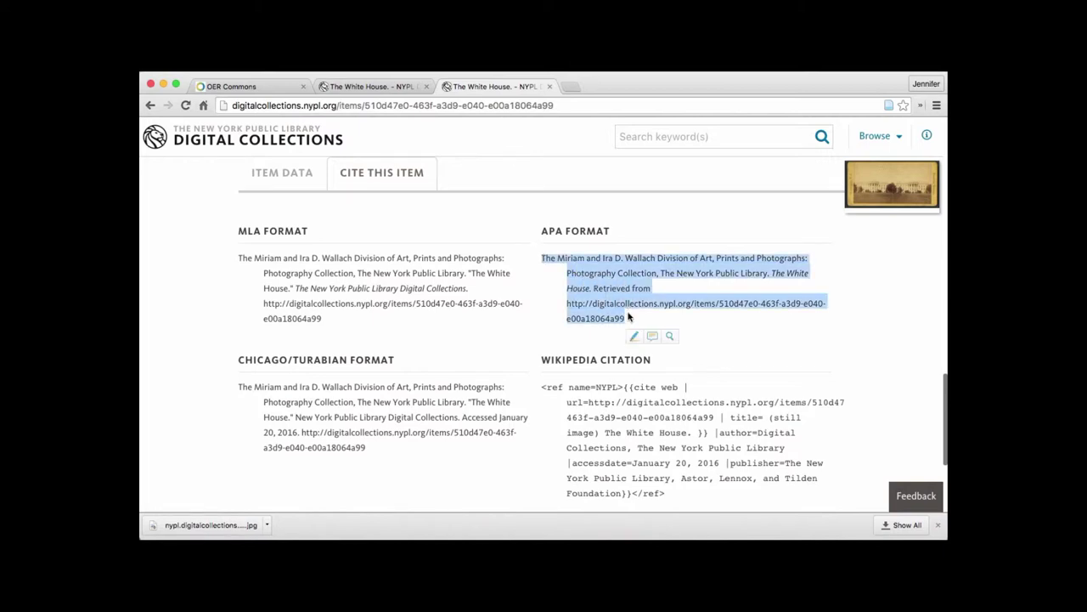
{"action": "right_click", "coordinate": [628, 317]}
{"action": "left_click", "coordinate": [642, 328]}
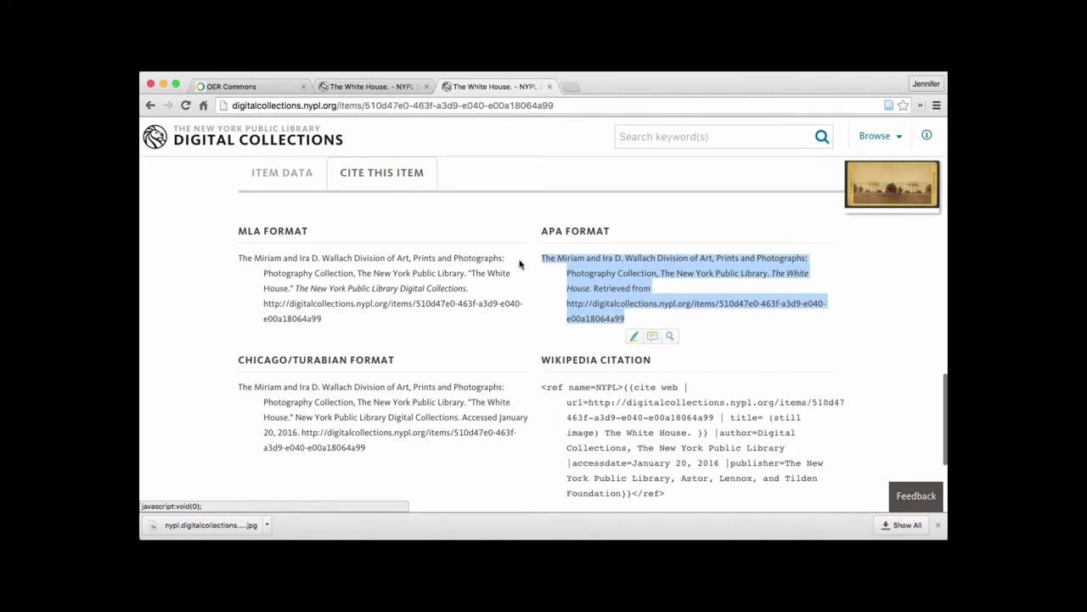
Step: Back in OER Commons, paste the copied APA citation as the caption's reference source and save the reference
{"action": "left_click", "coordinate": [260, 87]}
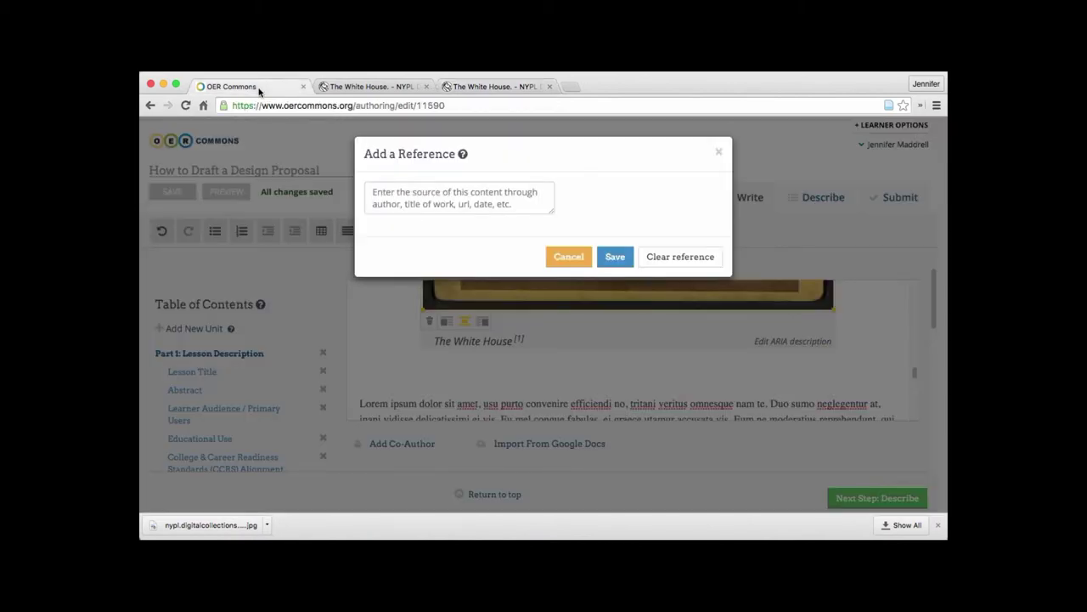
{"action": "left_click", "coordinate": [388, 192]}
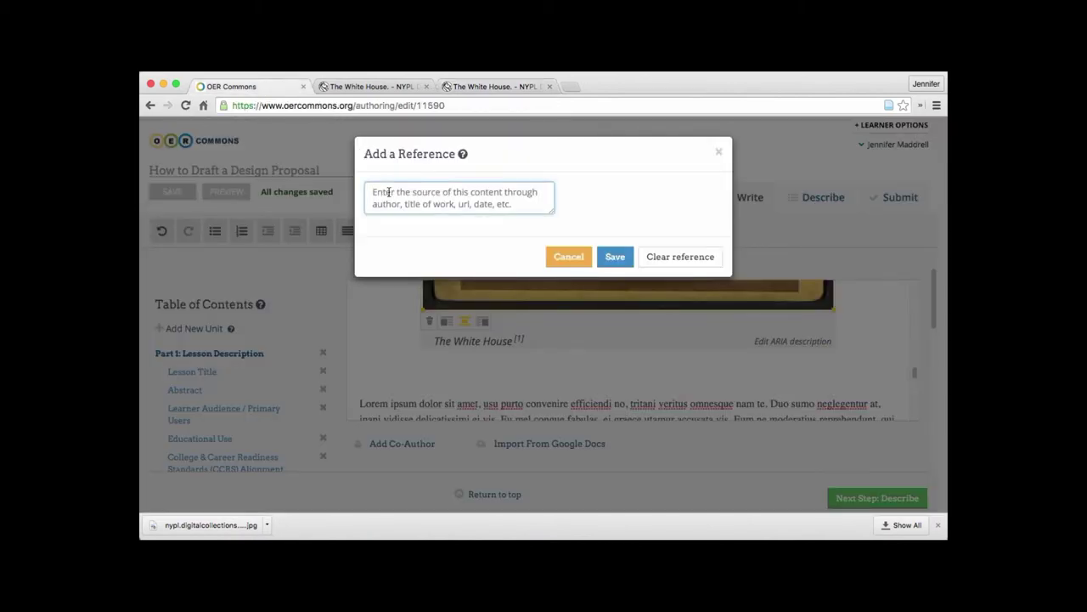
{"action": "right_click", "coordinate": [387, 192]}
{"action": "left_click", "coordinate": [414, 255]}
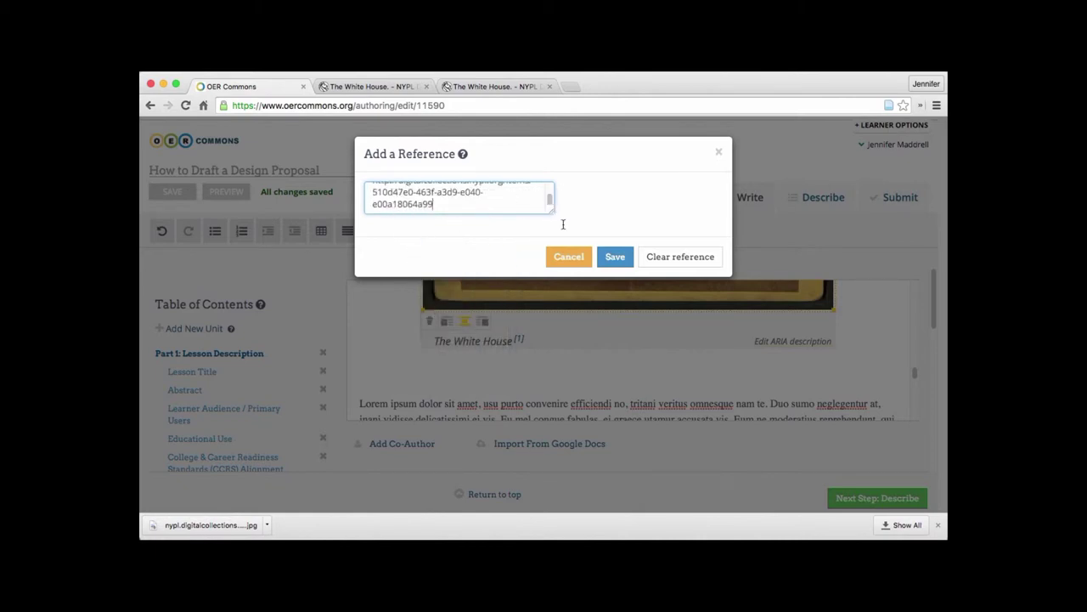
{"action": "left_click_drag", "start_coordinate": [550, 200], "coordinate": [550, 189]}
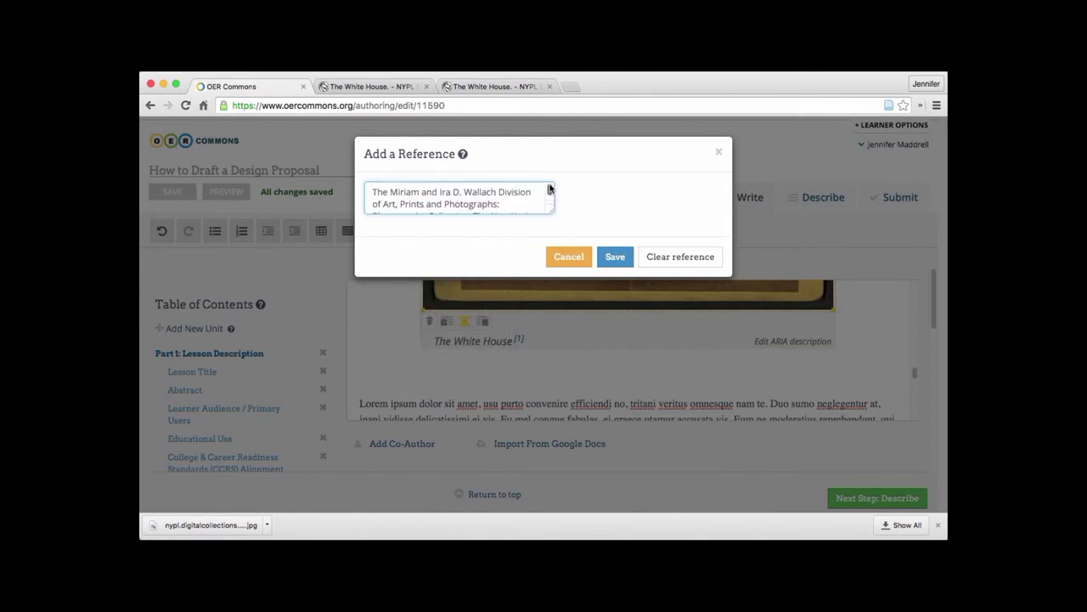
{"action": "left_click", "coordinate": [612, 258]}
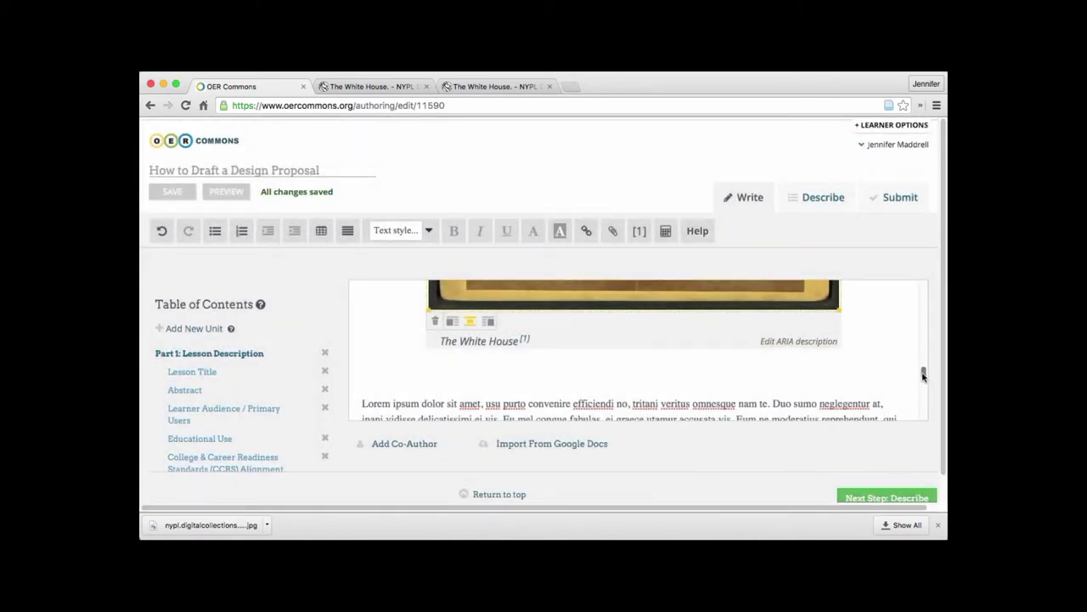
Step: Paste the White House APA citation as a new last entry in the reference list, directly above the Attribution Statements heading
{"action": "left_click_drag", "start_coordinate": [924, 375], "coordinate": [927, 418]}
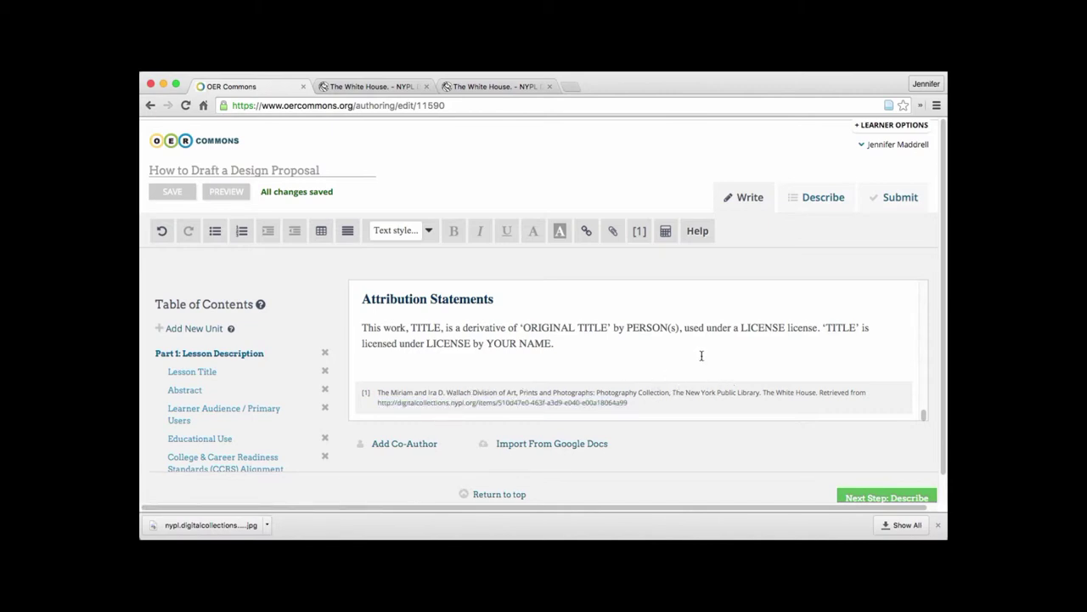
{"action": "scroll", "coordinate": [572, 306], "scroll_direction": "up", "scroll_amount": 5}
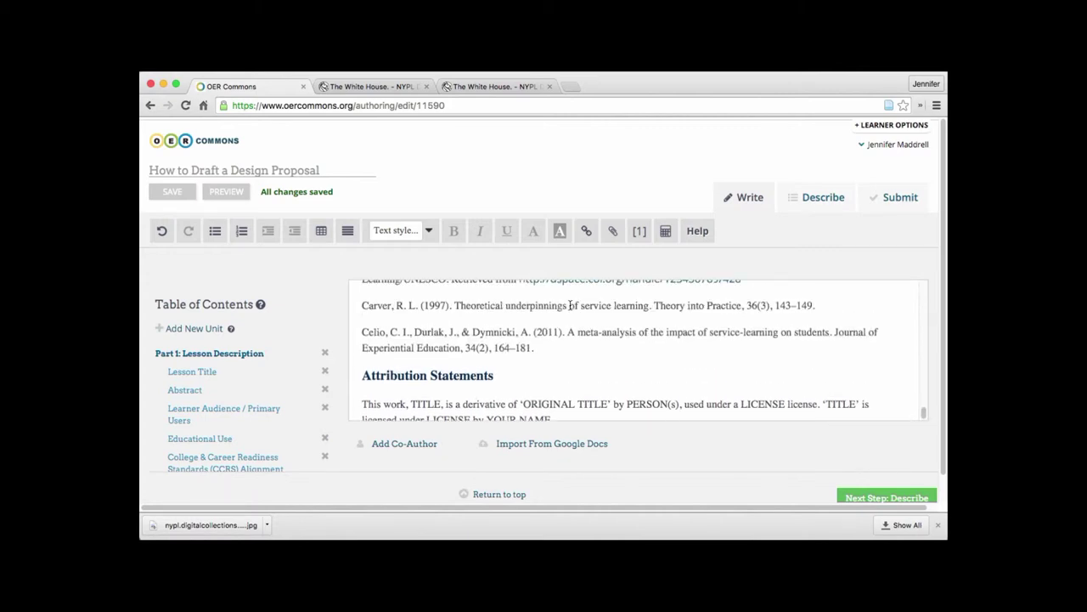
{"action": "left_click", "coordinate": [559, 348]}
{"action": "key", "text": "Return"}
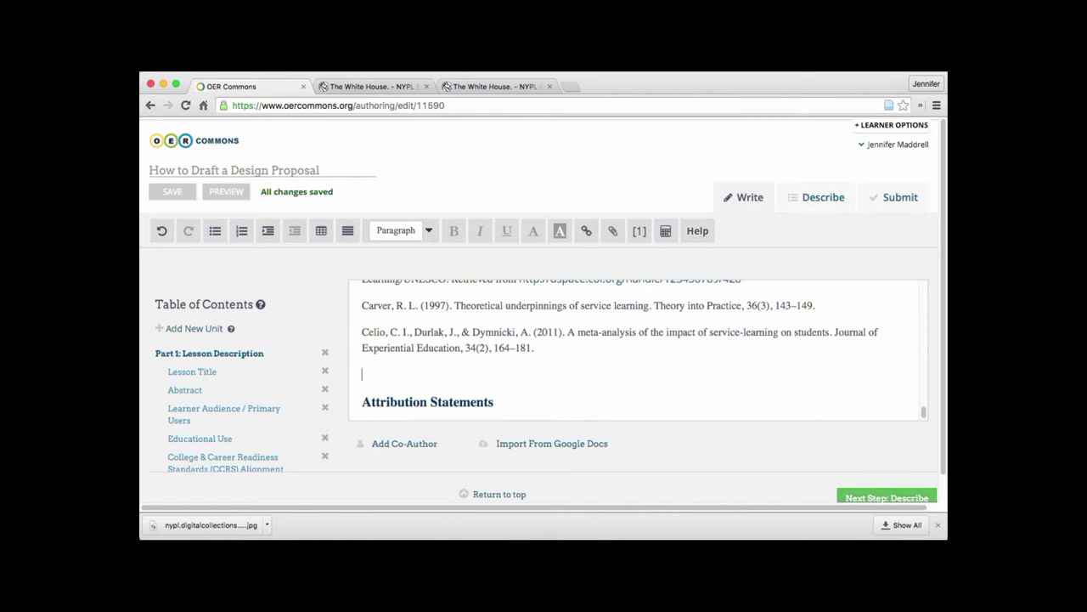
{"action": "key", "text": "super+v"}
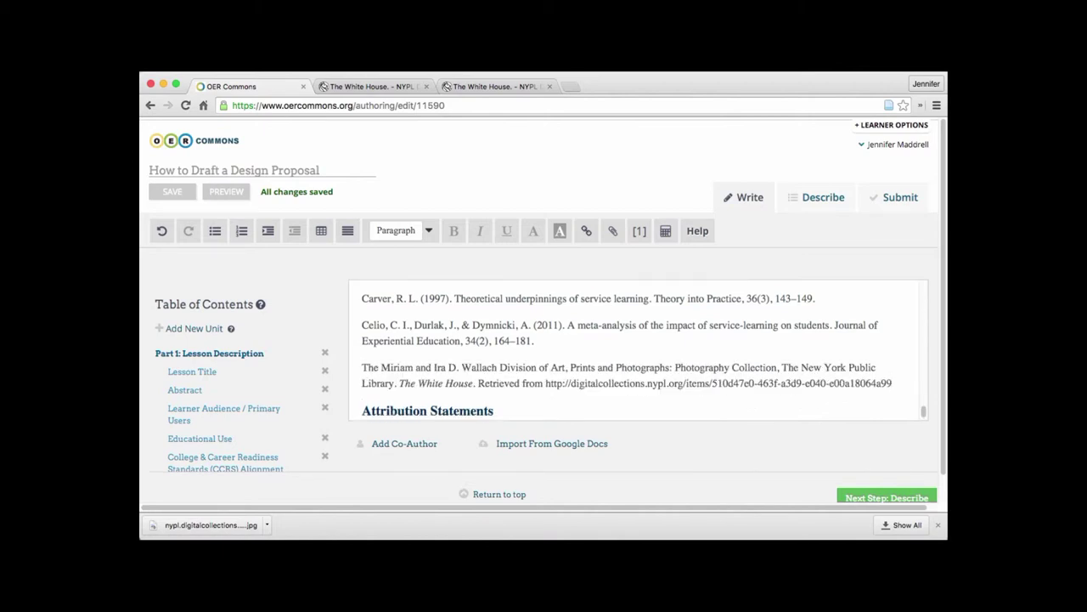
{"action": "scroll", "coordinate": [561, 352], "scroll_direction": "down", "scroll_amount": 1}
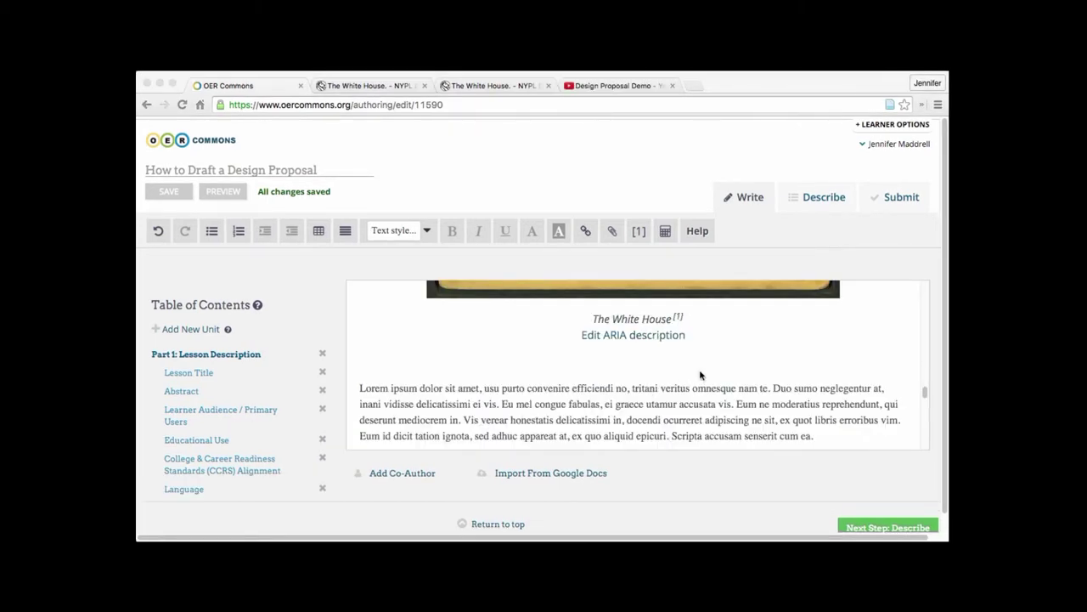
Step: Start inserting media below the White House caption, and copy the web address of the Design Proposal Demo video on YouTube
{"action": "left_click", "coordinate": [611, 235]}
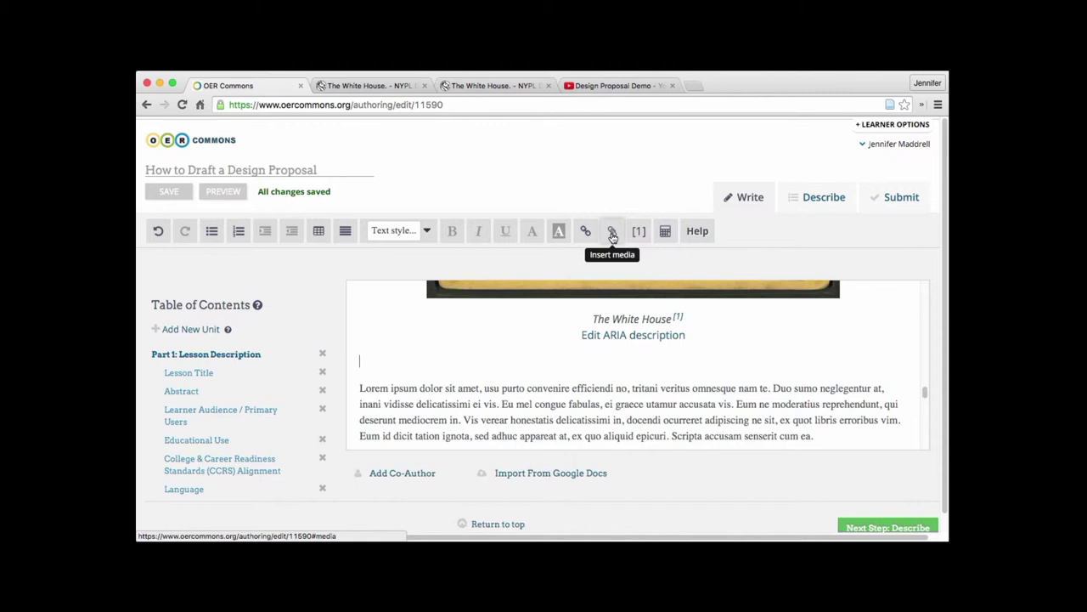
{"action": "left_click", "coordinate": [612, 233]}
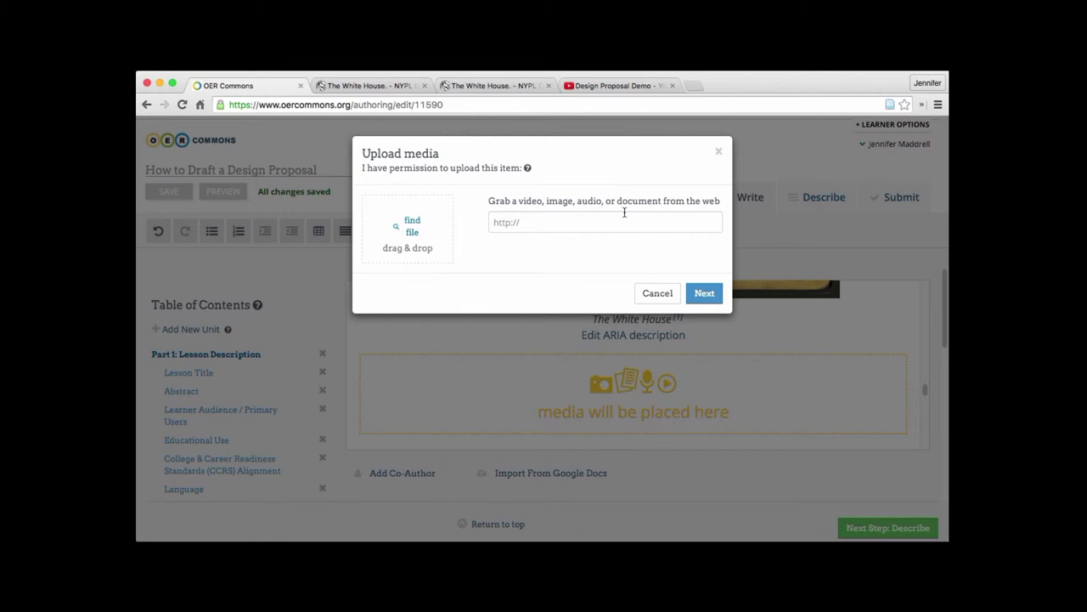
{"action": "left_click", "coordinate": [608, 85]}
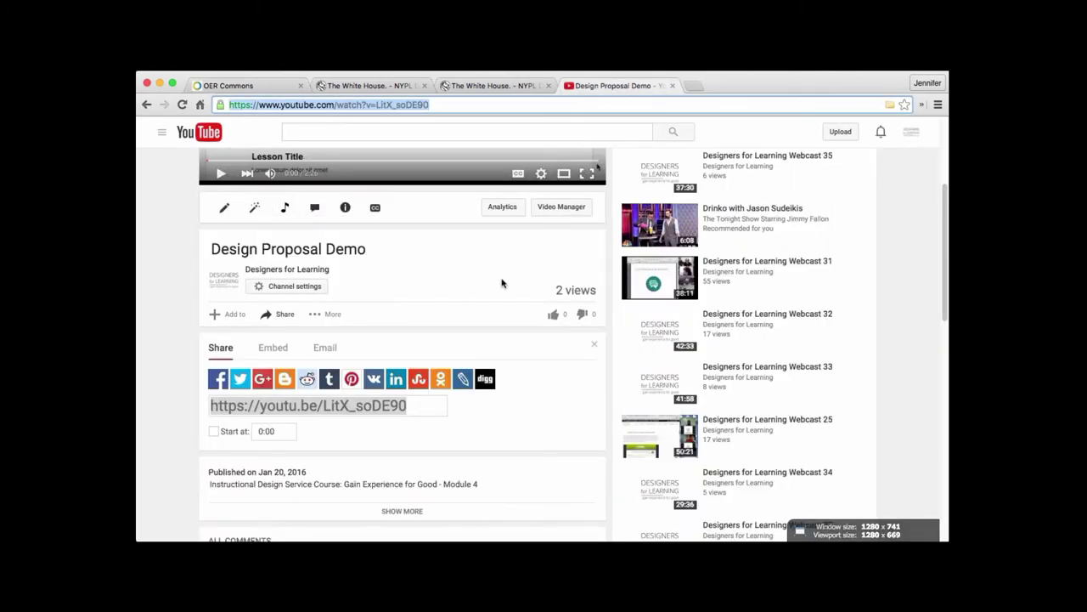
{"action": "scroll", "coordinate": [502, 283], "scroll_direction": "up", "scroll_amount": 5}
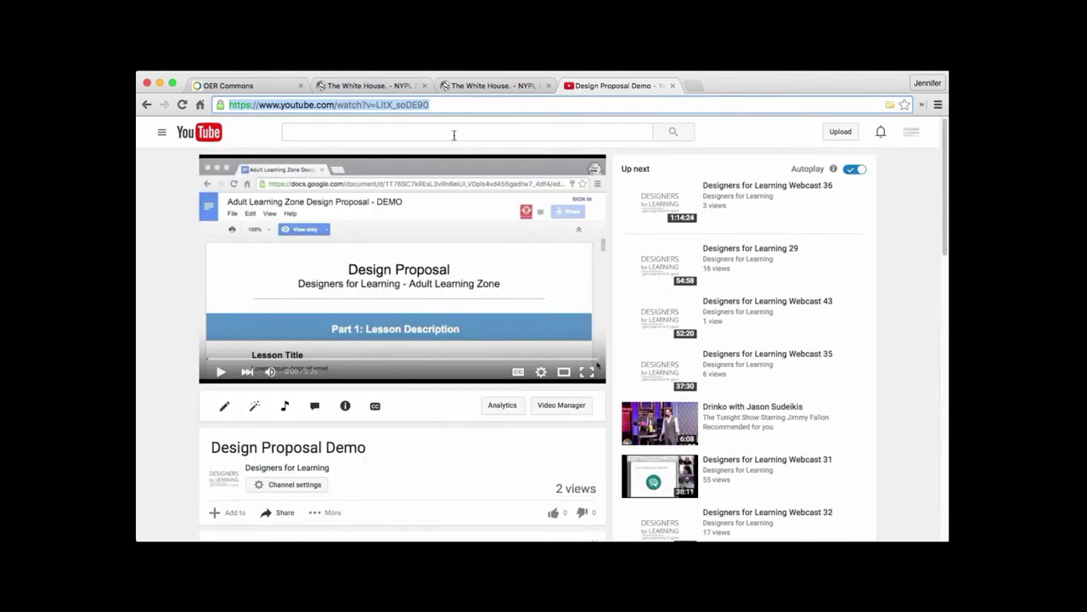
{"action": "left_click", "coordinate": [442, 104]}
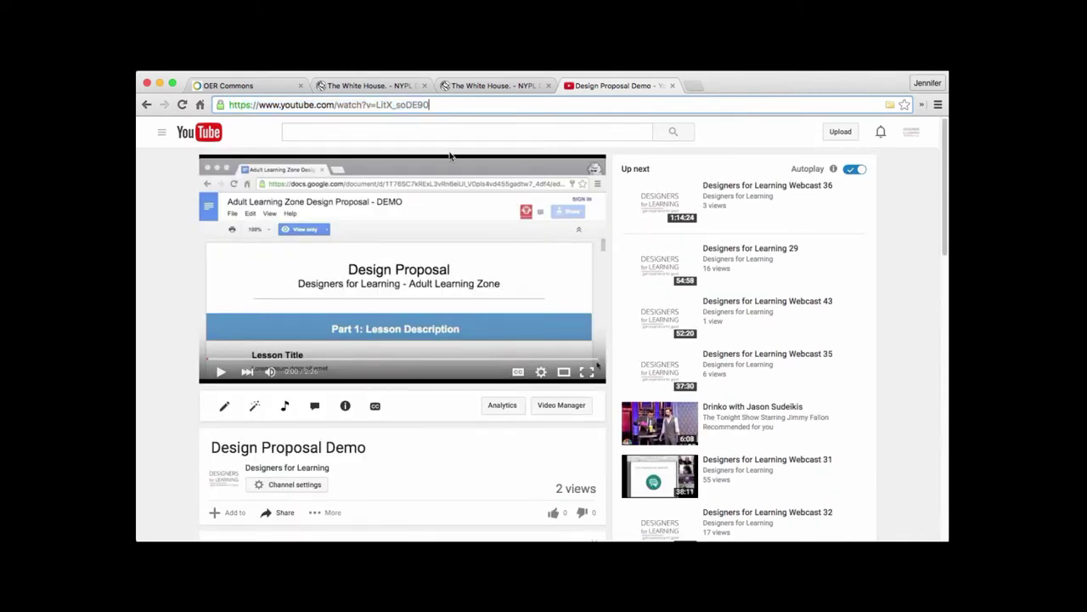
{"action": "left_click_drag", "start_coordinate": [435, 103], "coordinate": [222, 101]}
{"action": "key", "text": "super+c"}
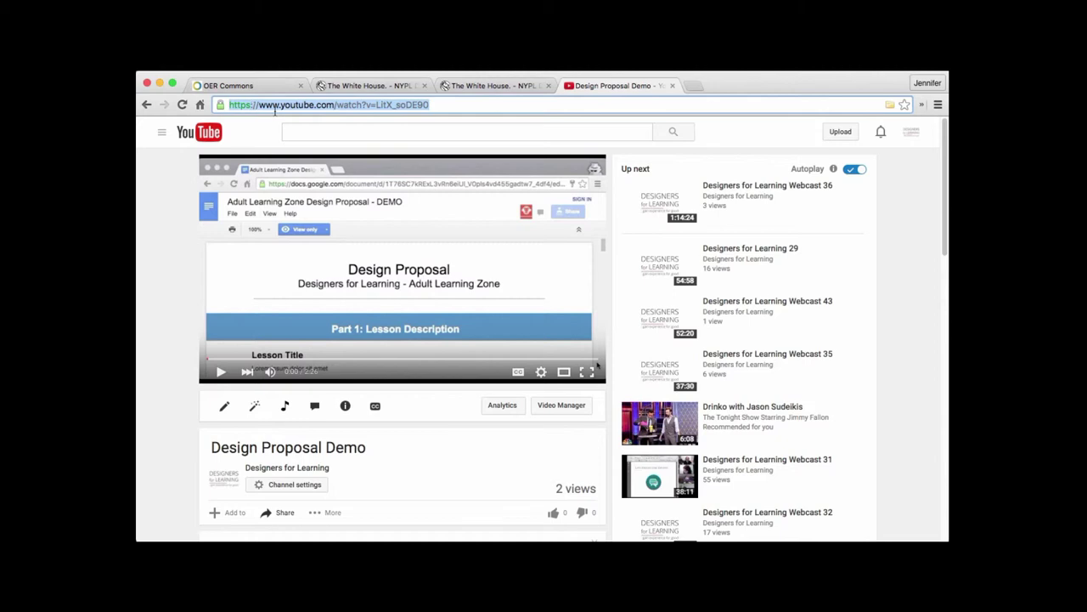
{"action": "left_click", "coordinate": [234, 87]}
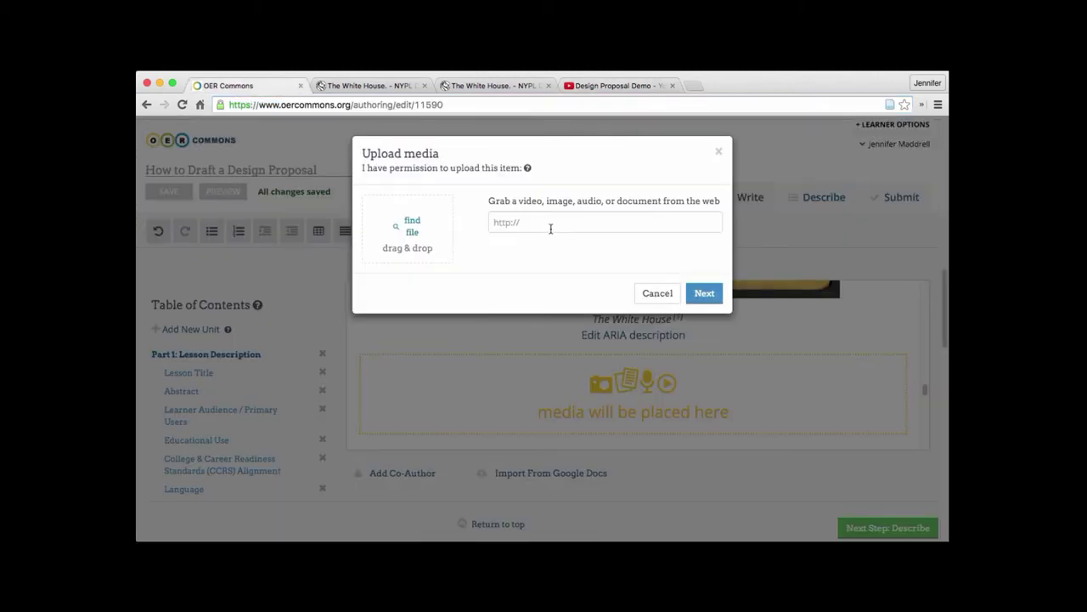
{"action": "left_click", "coordinate": [542, 223]}
{"action": "key", "text": "super+v"}
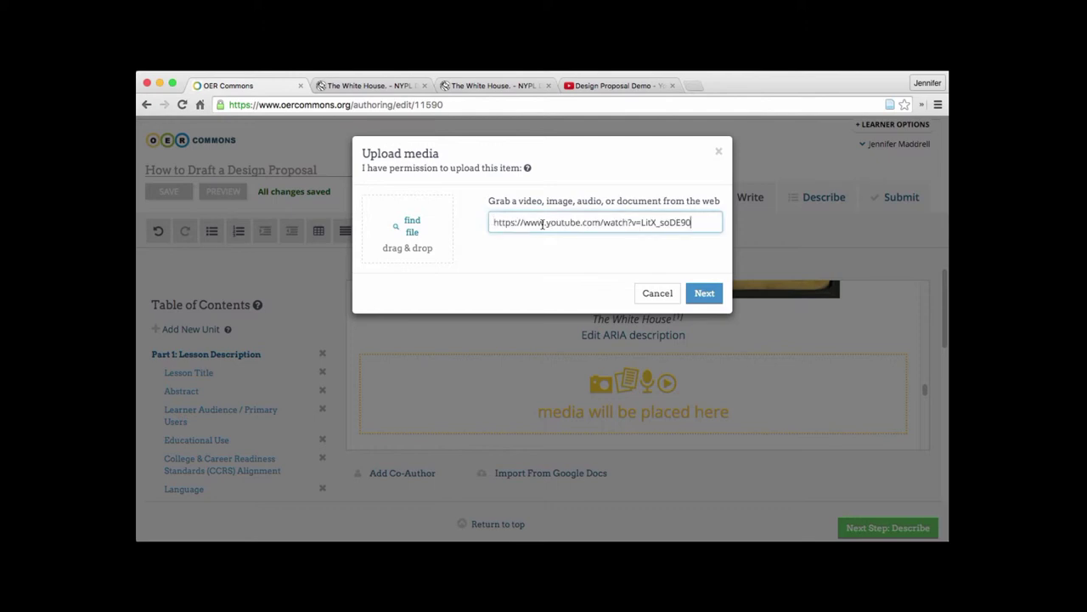
{"action": "left_click", "coordinate": [703, 292]}
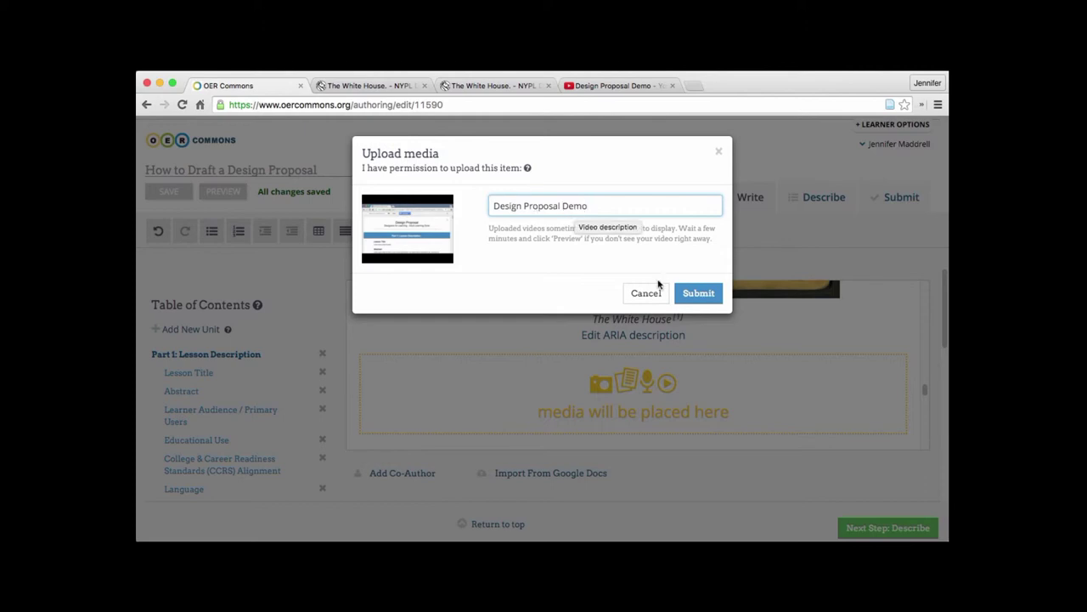
{"action": "left_click", "coordinate": [697, 295]}
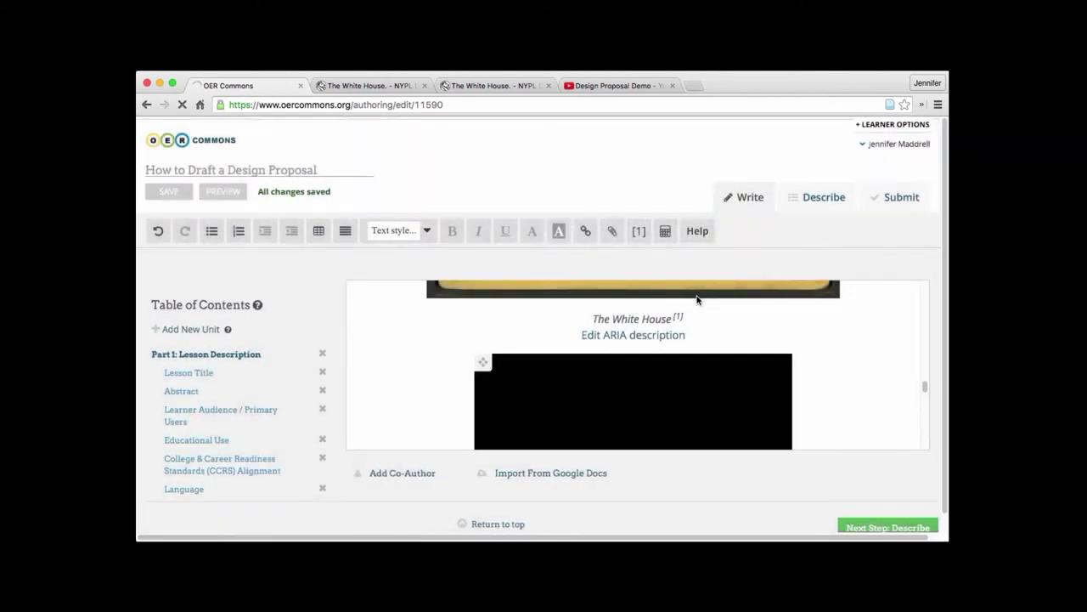
Step: Add "Design Proposal Demo" as the description below the embedded video, and open a reference for it without entering a source
{"action": "scroll", "coordinate": [829, 368], "scroll_direction": "down", "scroll_amount": 1}
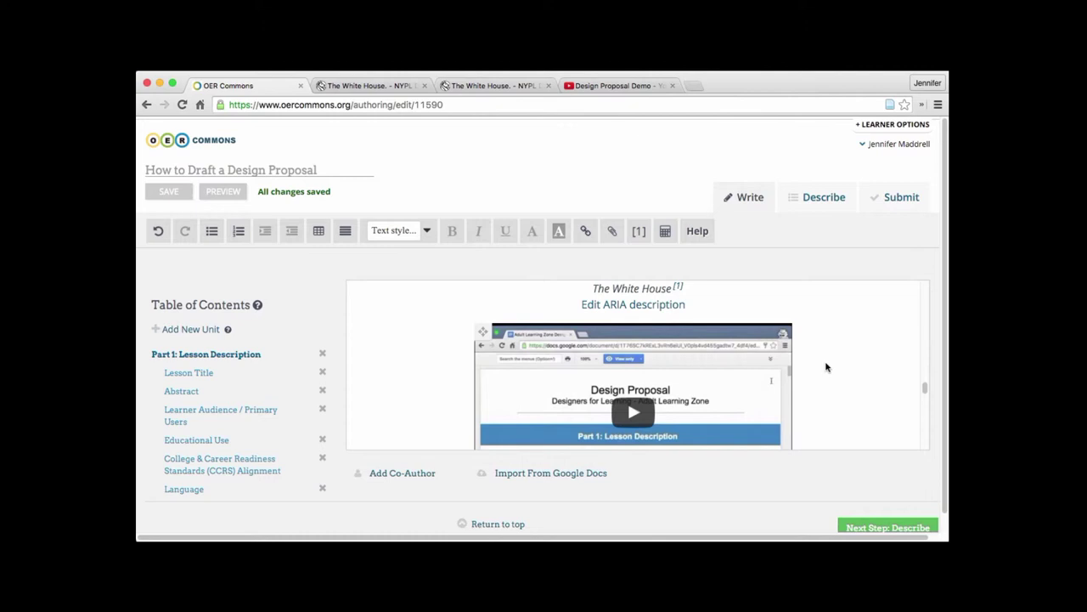
{"action": "scroll", "coordinate": [826, 367], "scroll_direction": "down", "scroll_amount": 3}
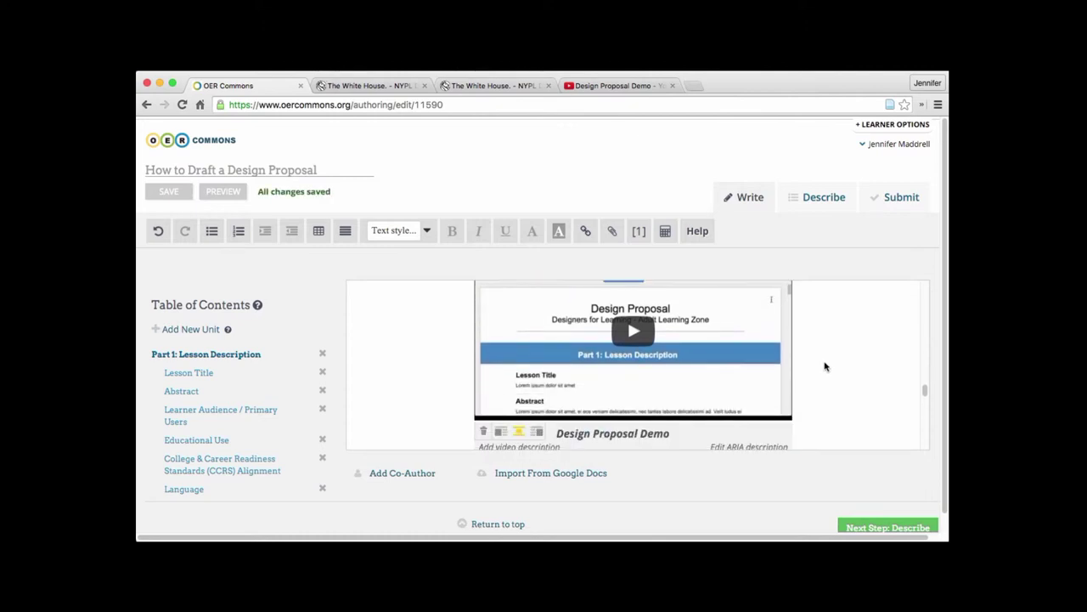
{"action": "scroll", "coordinate": [825, 366], "scroll_direction": "down", "scroll_amount": 1}
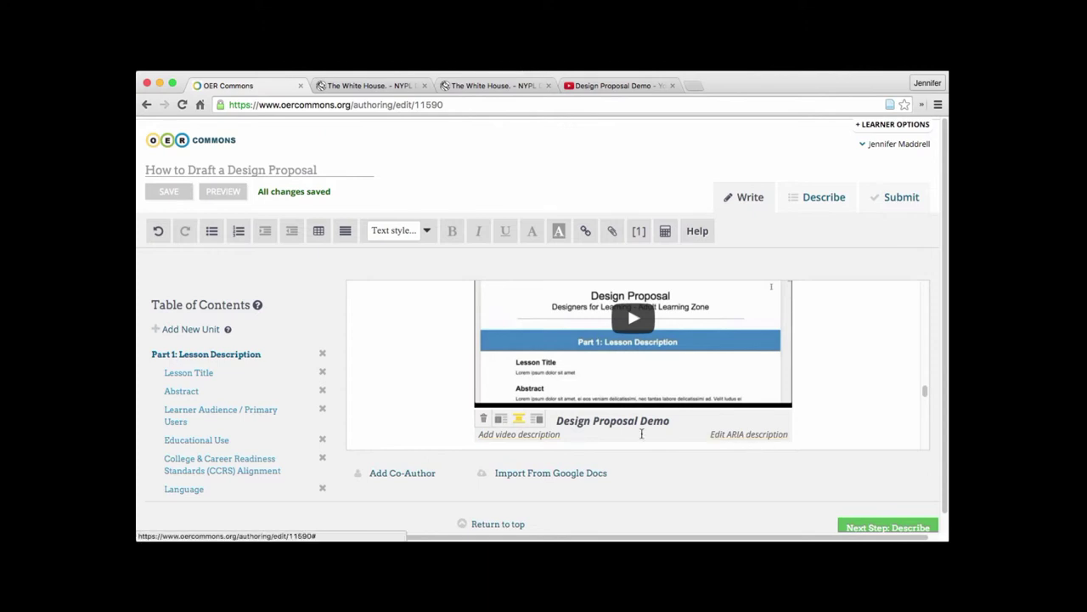
{"action": "left_click", "coordinate": [535, 435]}
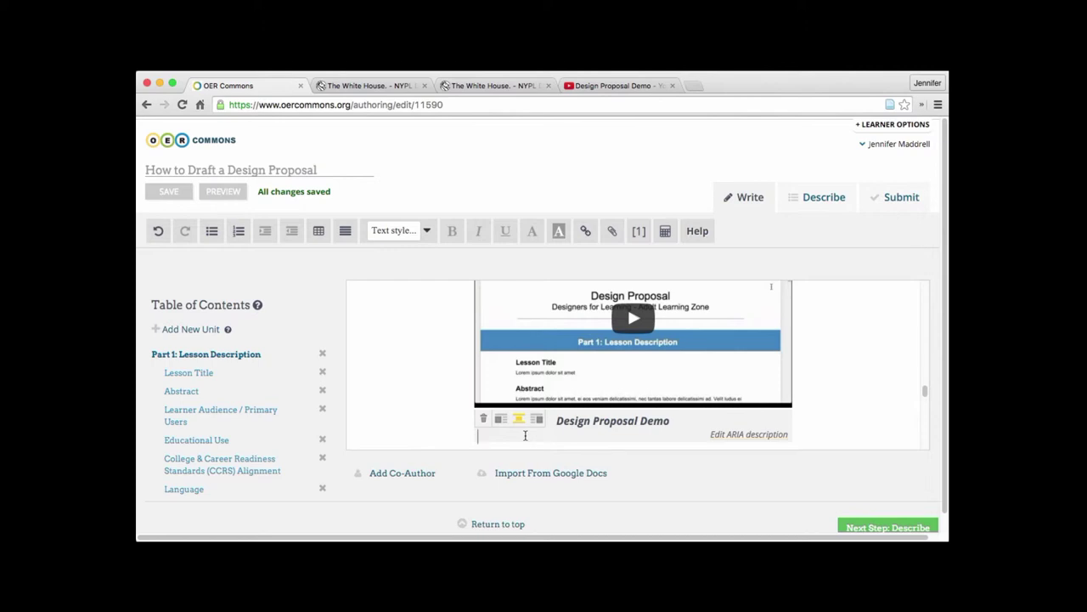
{"action": "type", "text": "Desig"}
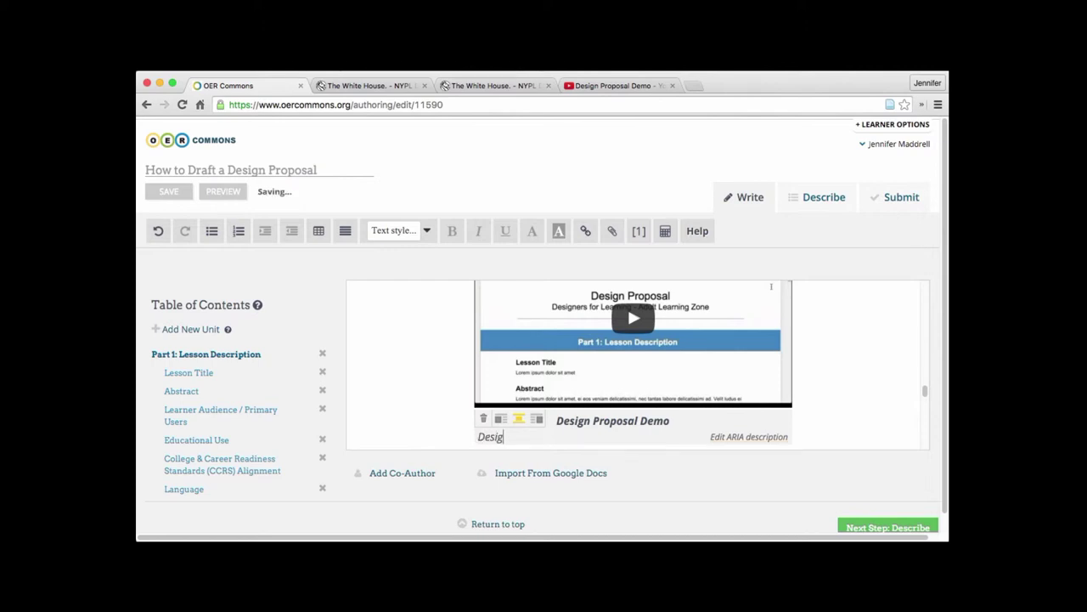
{"action": "type", "text": "n Proposal "}
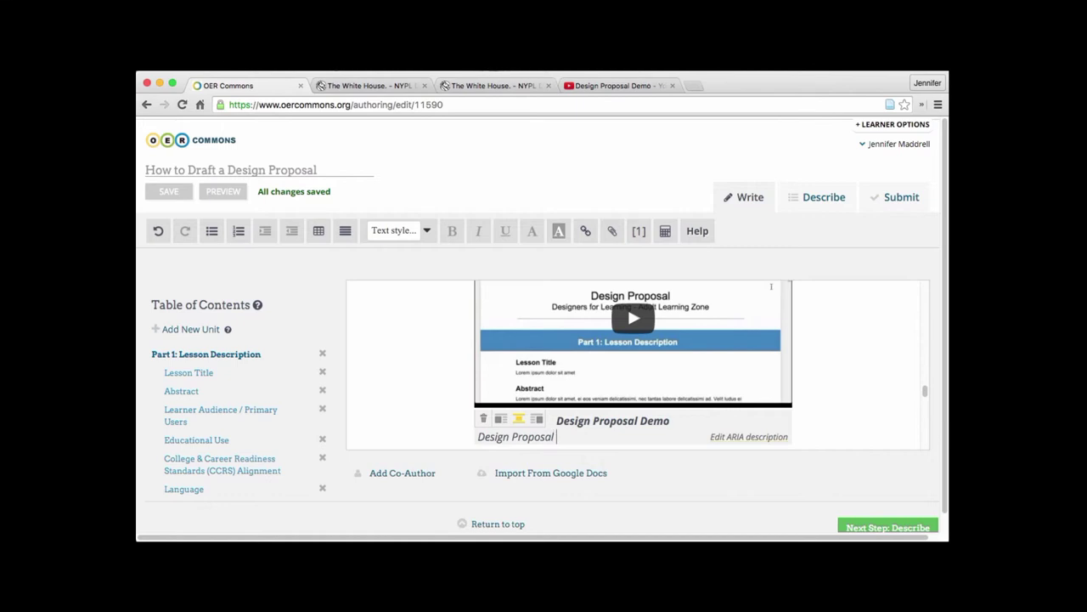
{"action": "type", "text": "Demo"}
{"action": "left_click", "coordinate": [641, 235]}
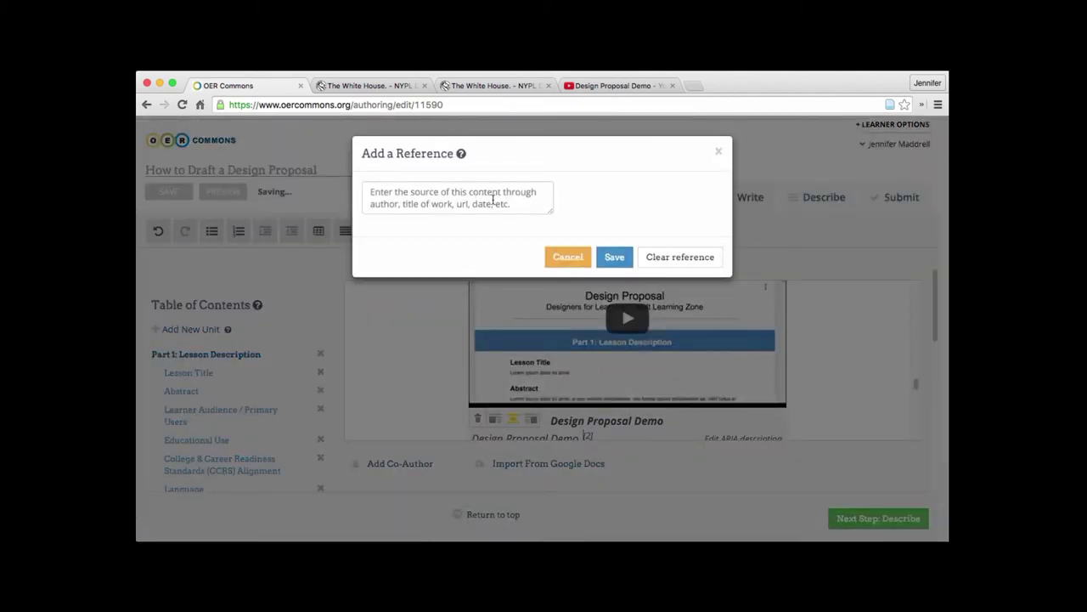
{"action": "left_click", "coordinate": [583, 259]}
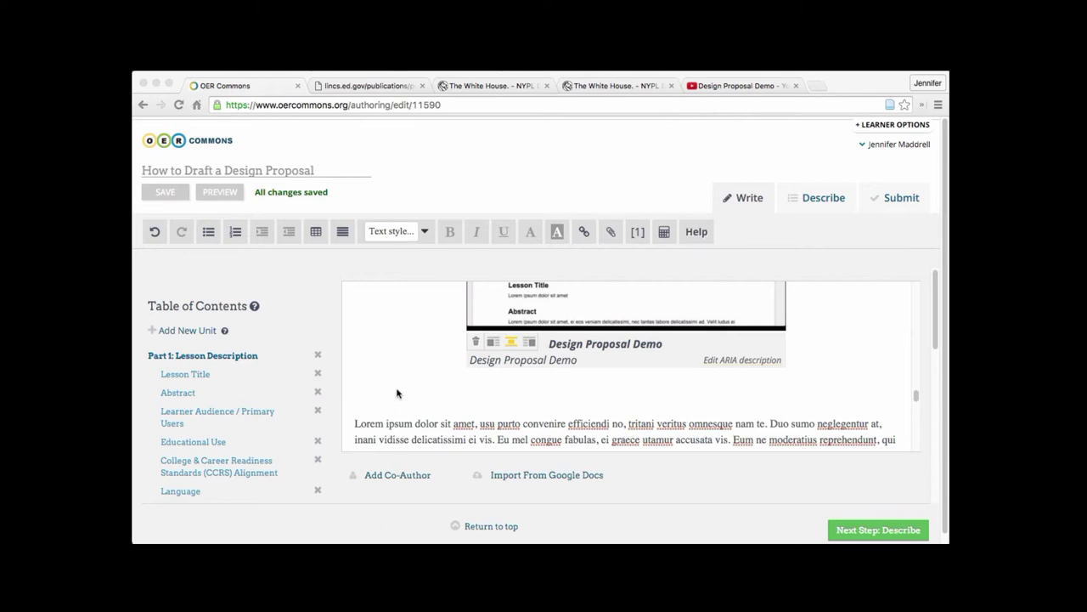
Step: Upload CCRStandardsAdultEd.pdf from the PDF and Docs folder as a download below the video, and open the uploaded document to check it
{"action": "left_click", "coordinate": [612, 238]}
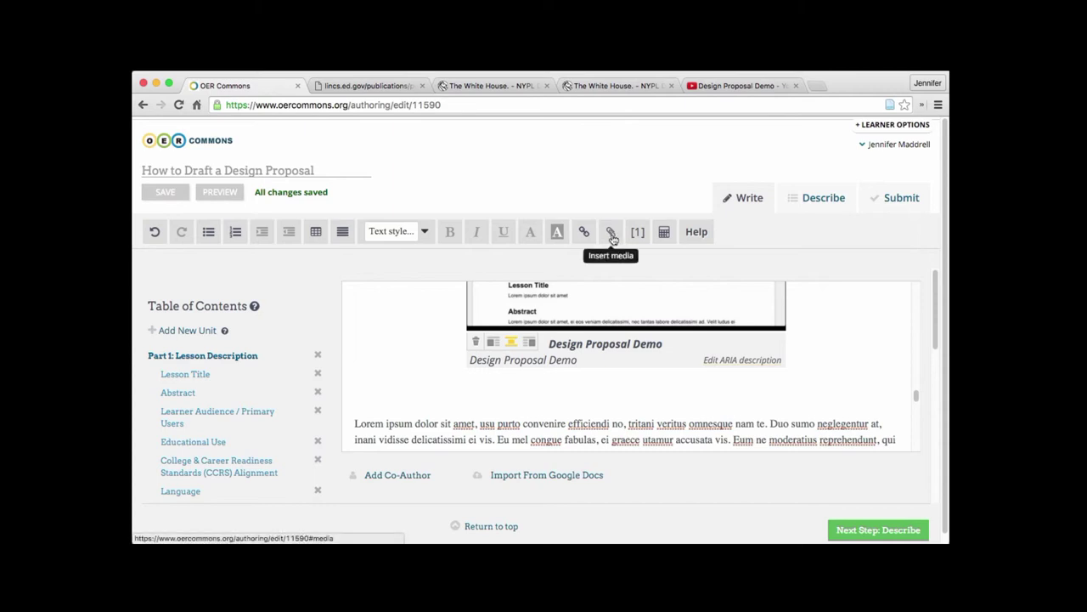
{"action": "left_click", "coordinate": [611, 233]}
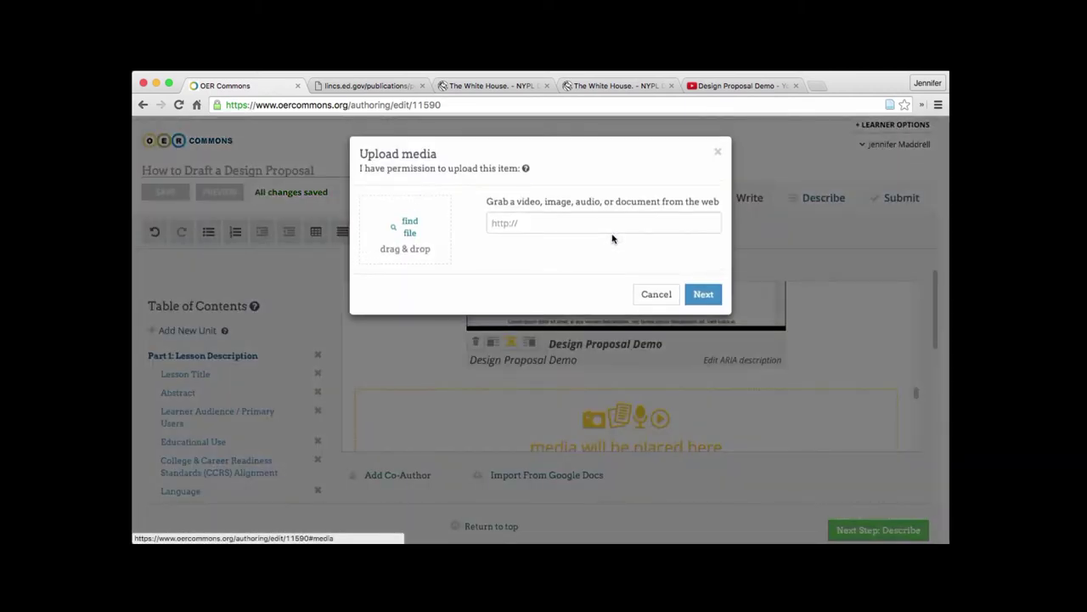
{"action": "left_click", "coordinate": [410, 223]}
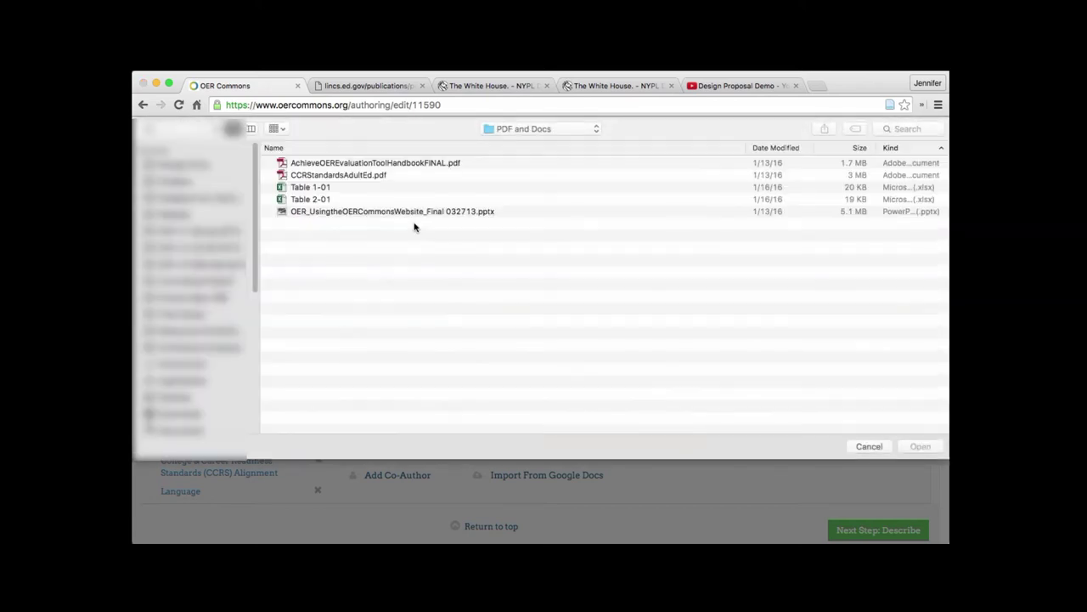
{"action": "left_click", "coordinate": [355, 175]}
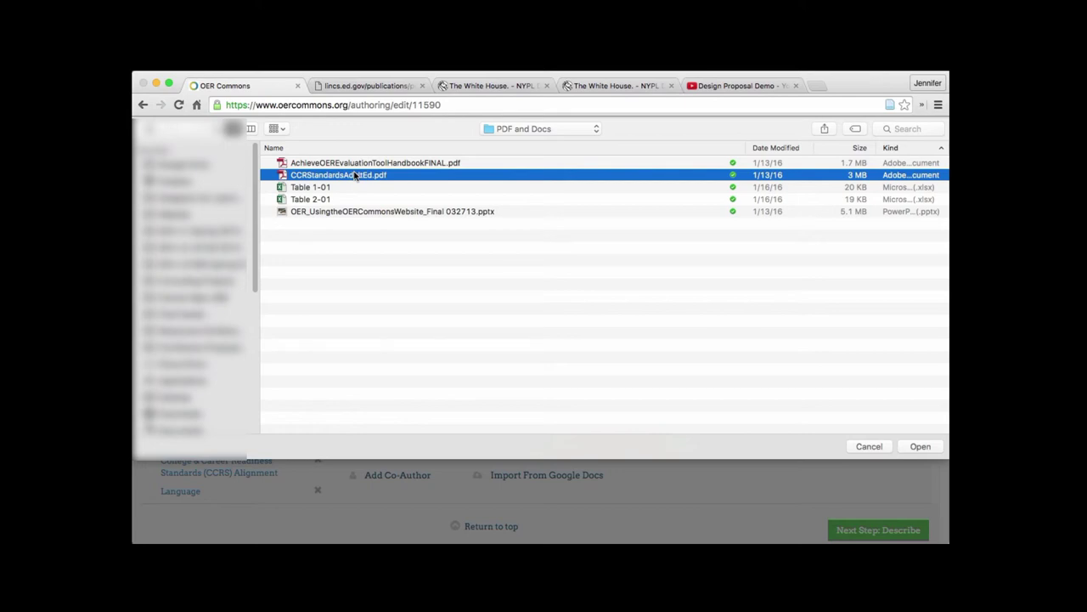
{"action": "left_click", "coordinate": [920, 446]}
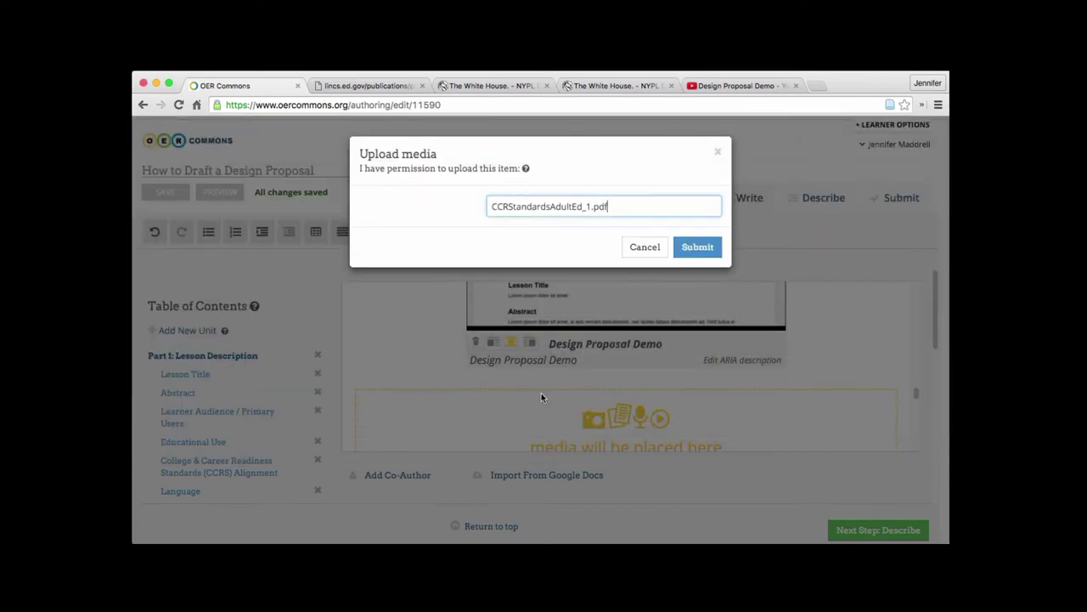
{"action": "left_click", "coordinate": [703, 248]}
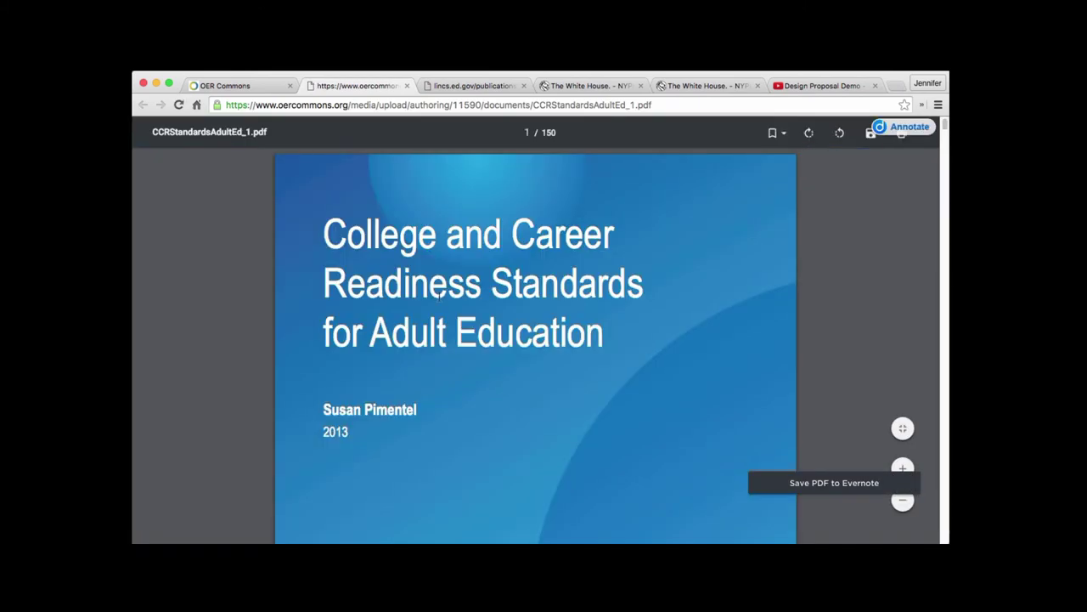
{"action": "left_click", "coordinate": [407, 85]}
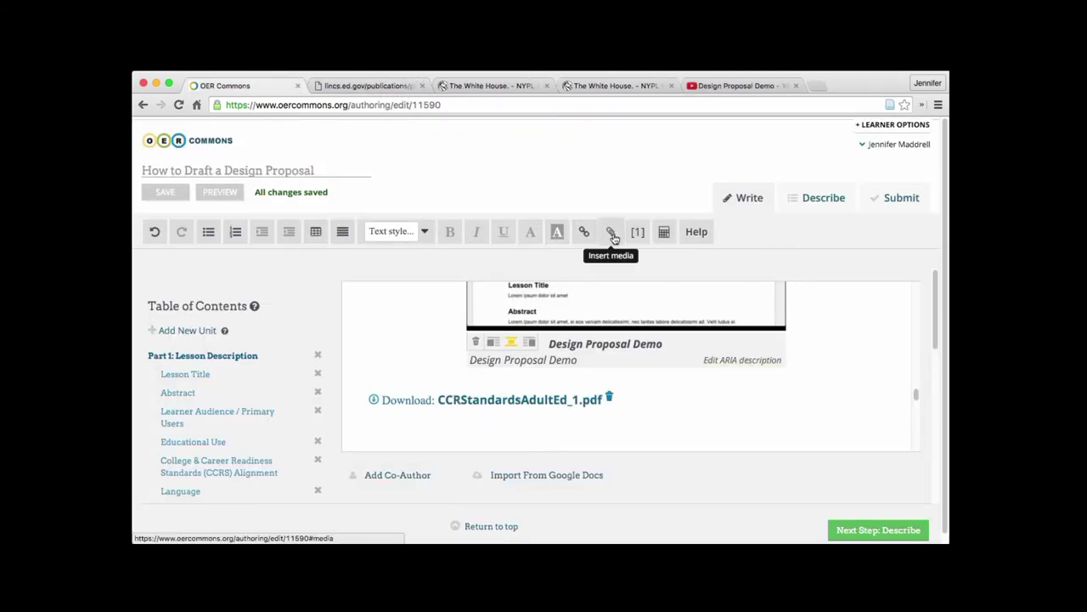
Step: Start inserting media on the blank line below the video, and copy the web address of the College and Career Readiness Standards PDF on lincs.ed.gov
{"action": "left_click", "coordinate": [508, 325]}
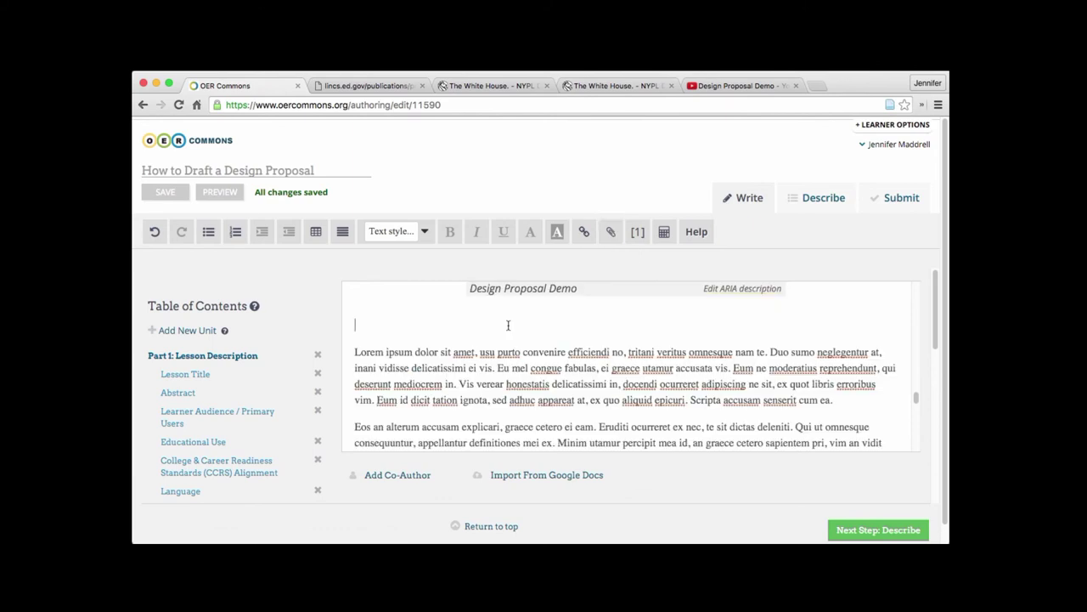
{"action": "left_click", "coordinate": [611, 231]}
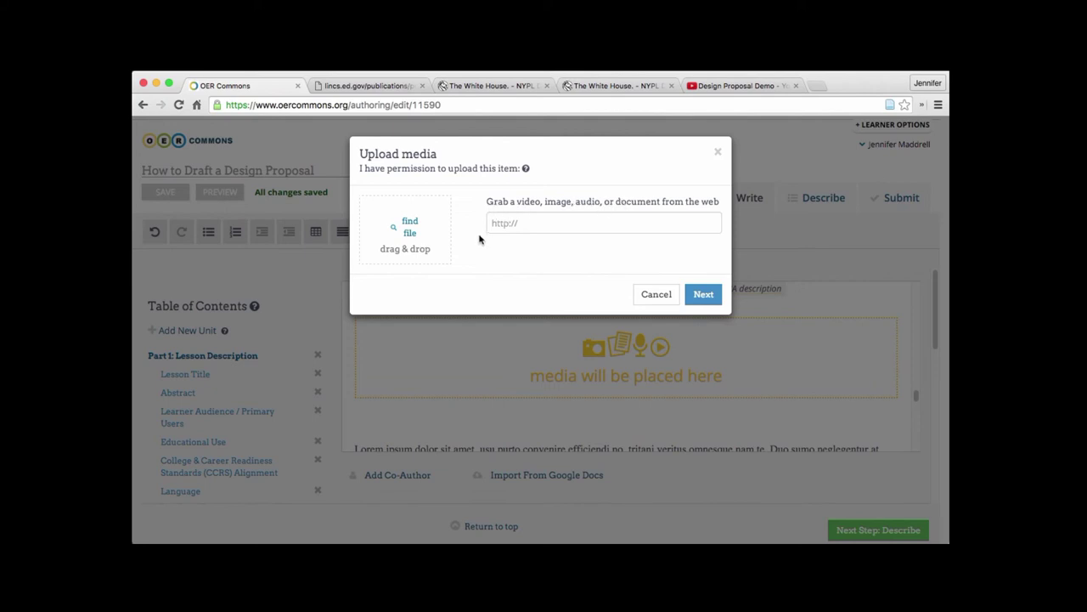
{"action": "left_click", "coordinate": [350, 87]}
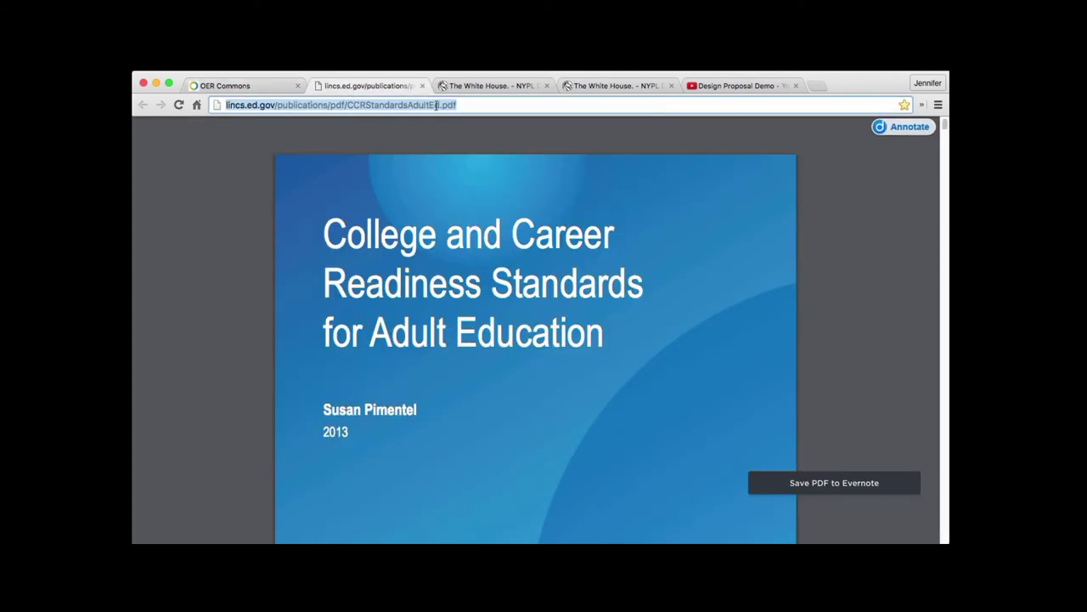
{"action": "right_click", "coordinate": [436, 104]}
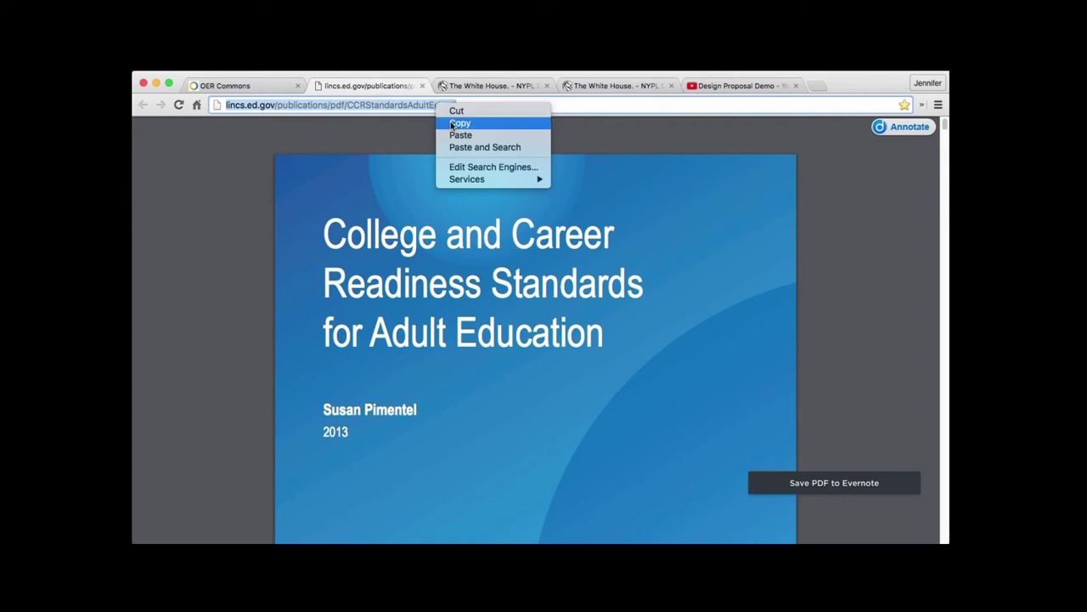
{"action": "left_click", "coordinate": [459, 123]}
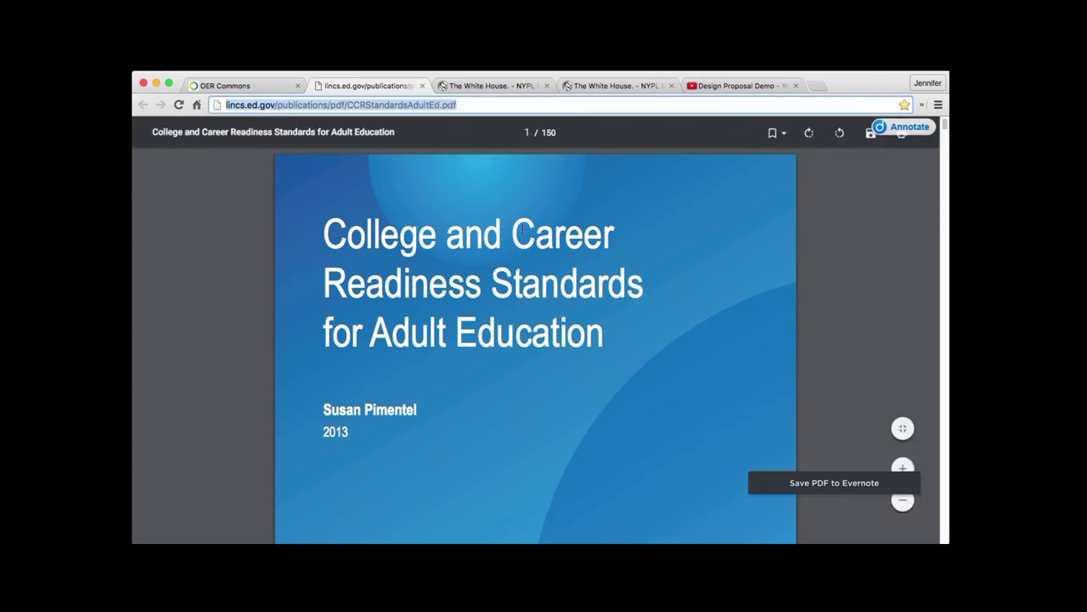
Step: Back in OER Commons, attach the document from lincs.ed.gov/publications/pdf/CCRStandardsAdultEd.pdf with the name "College and Career Readiness Standards", and save the lesson
{"action": "left_click", "coordinate": [235, 85]}
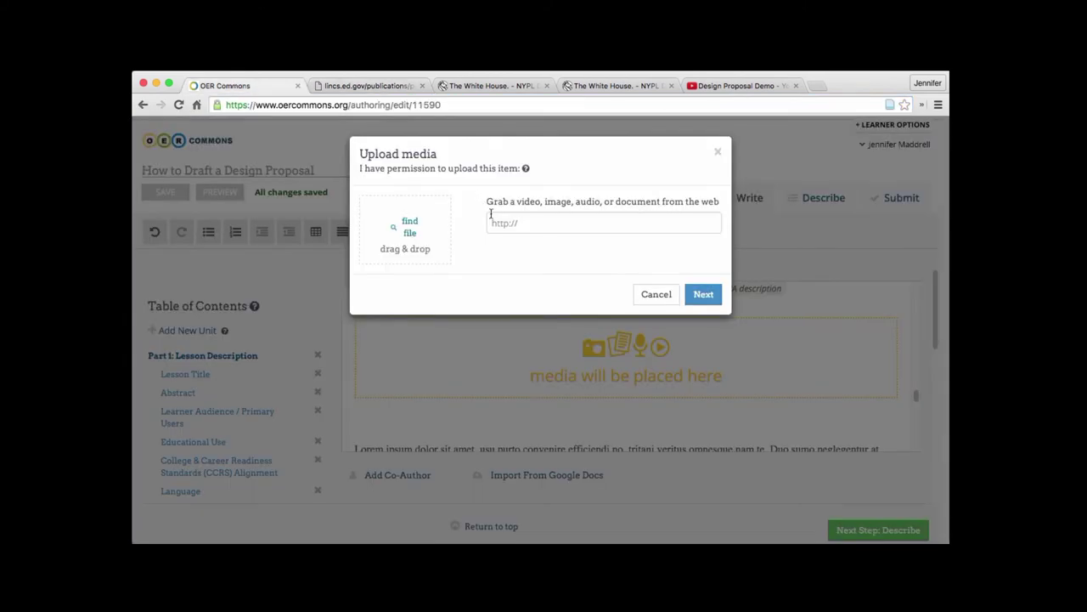
{"action": "left_click", "coordinate": [502, 224]}
{"action": "right_click", "coordinate": [502, 224]}
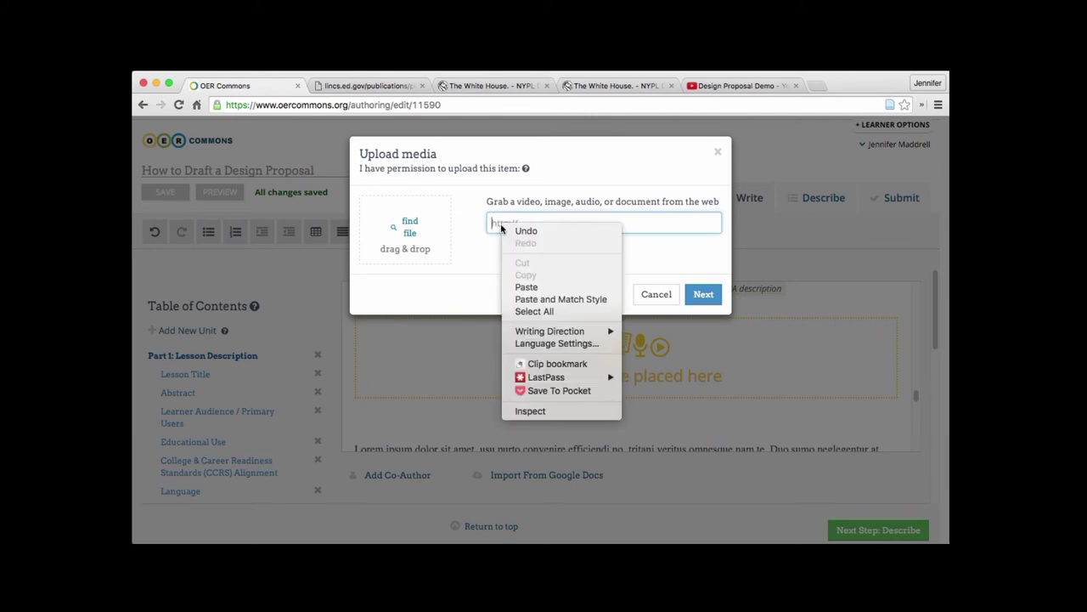
{"action": "left_click", "coordinate": [524, 286]}
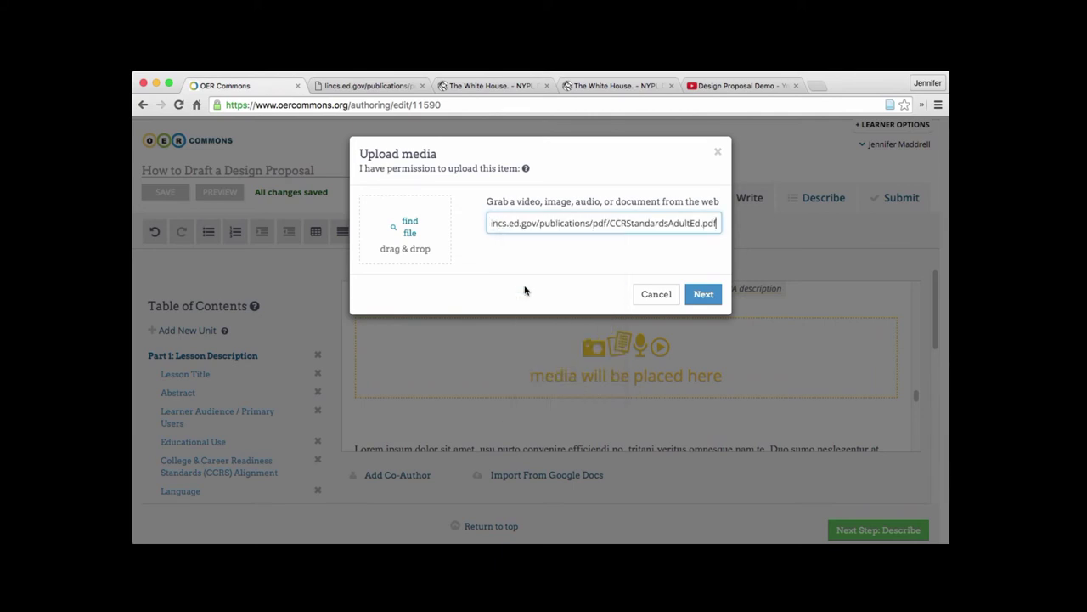
{"action": "left_click", "coordinate": [694, 294]}
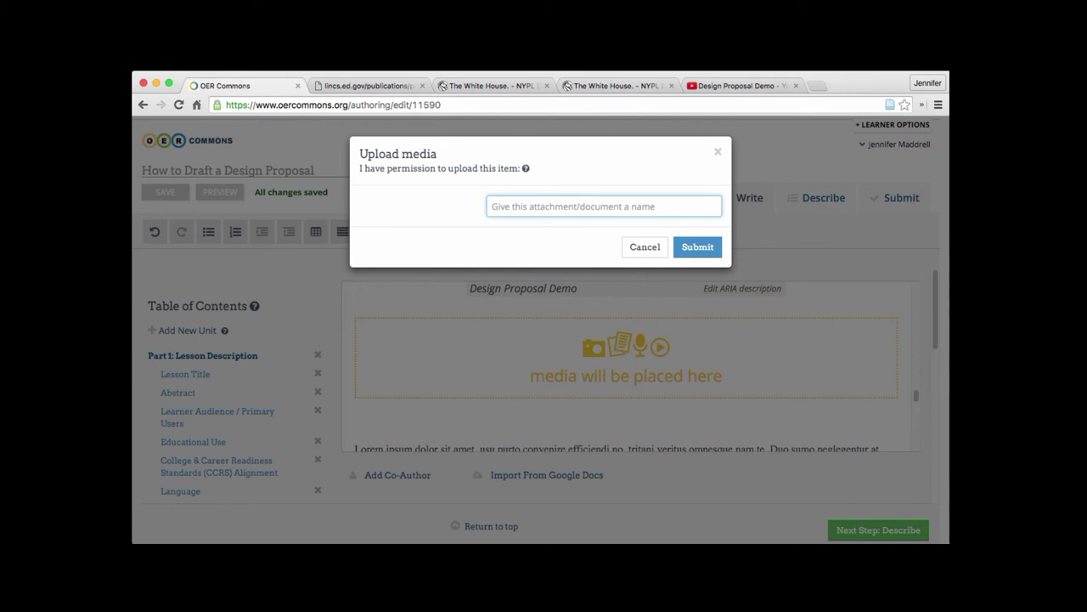
{"action": "type", "text": "Col"}
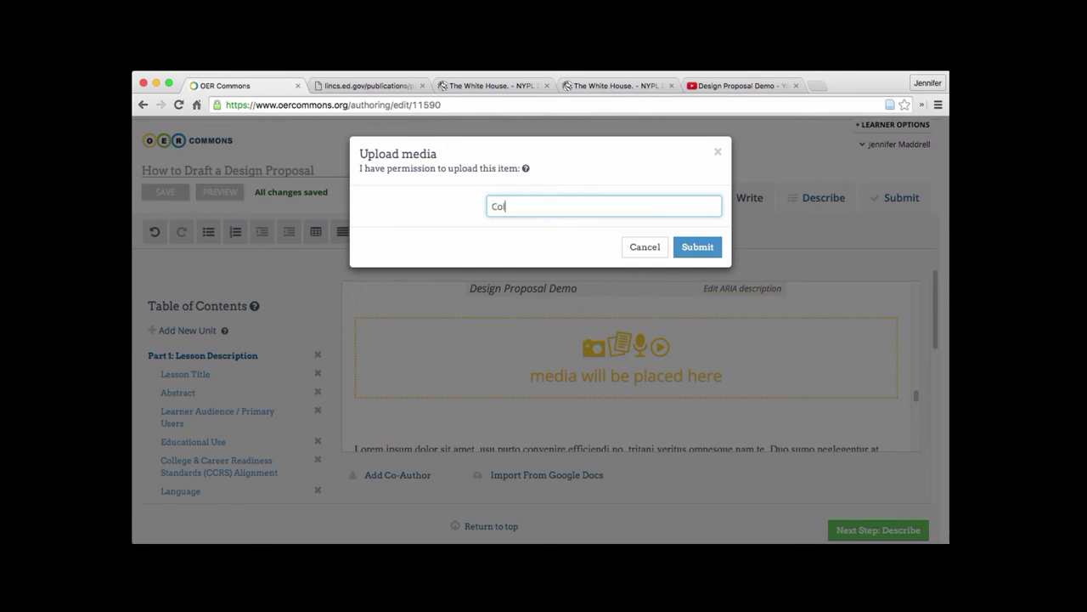
{"action": "type", "text": "lege and Career Readiness Standards"}
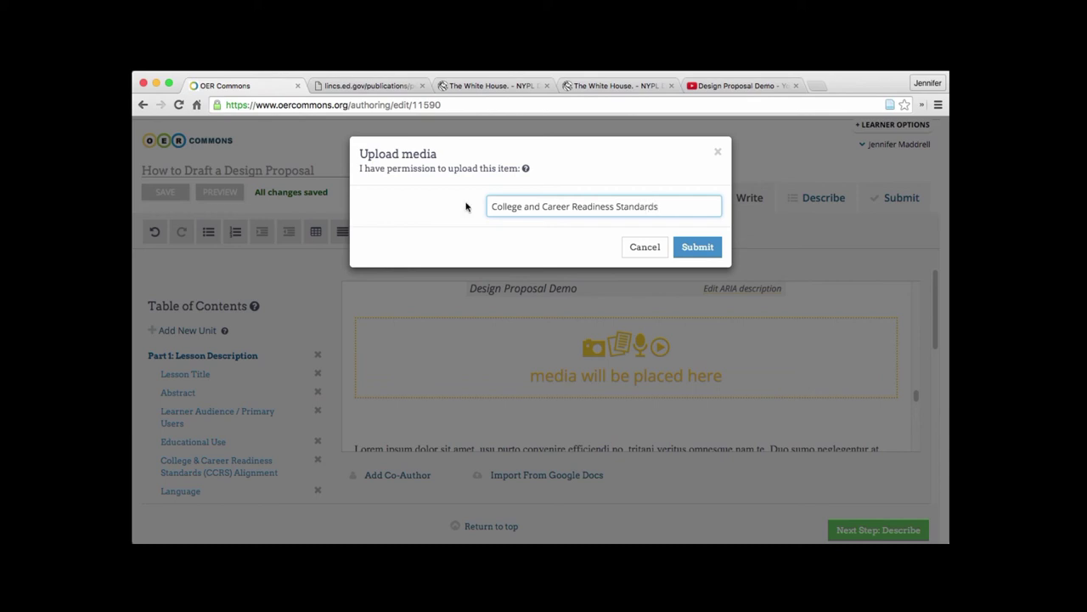
{"action": "left_click", "coordinate": [695, 252]}
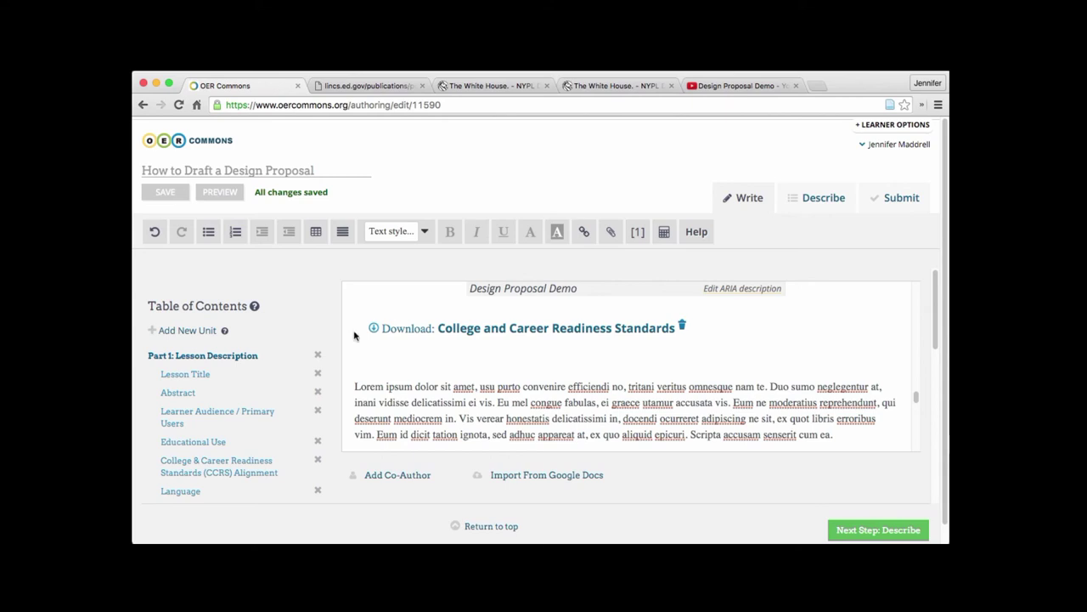
{"action": "left_click", "coordinate": [165, 193]}
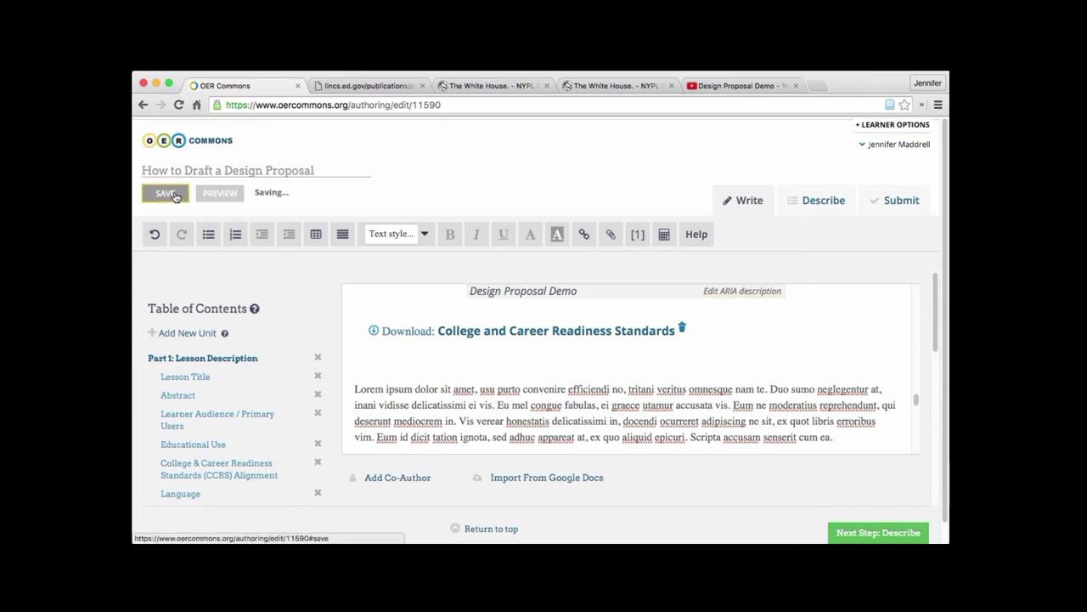
Step: Preview the lesson, examine the White House image and embedded video, and test the College and Career Readiness Standards download link before returning to the preview
{"action": "left_click", "coordinate": [220, 193]}
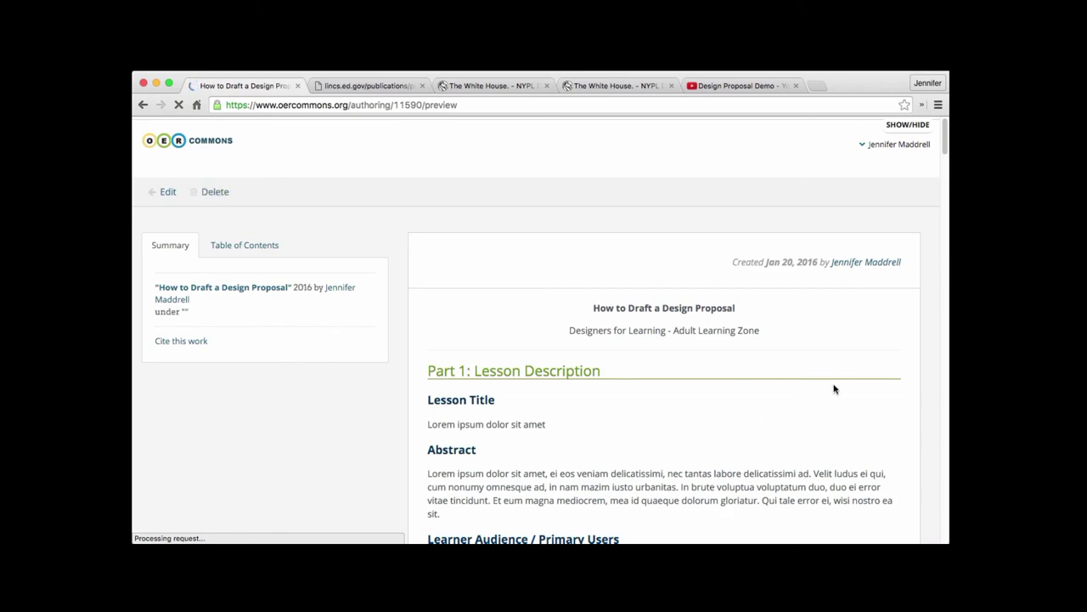
{"action": "scroll", "coordinate": [834, 390], "scroll_direction": "down", "scroll_amount": 10}
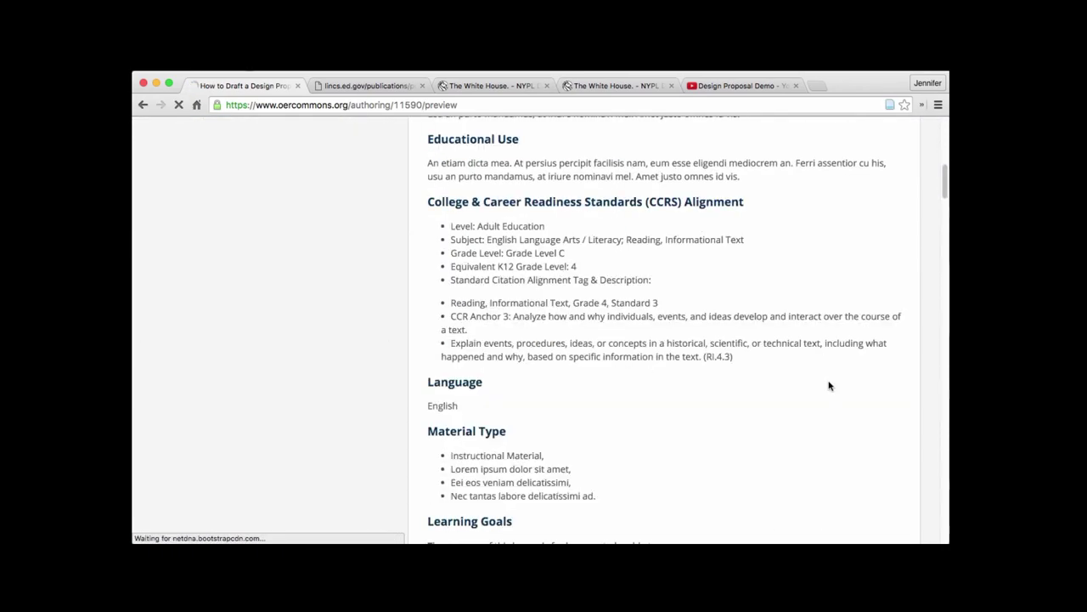
{"action": "scroll", "coordinate": [830, 385], "scroll_direction": "down", "scroll_amount": 15}
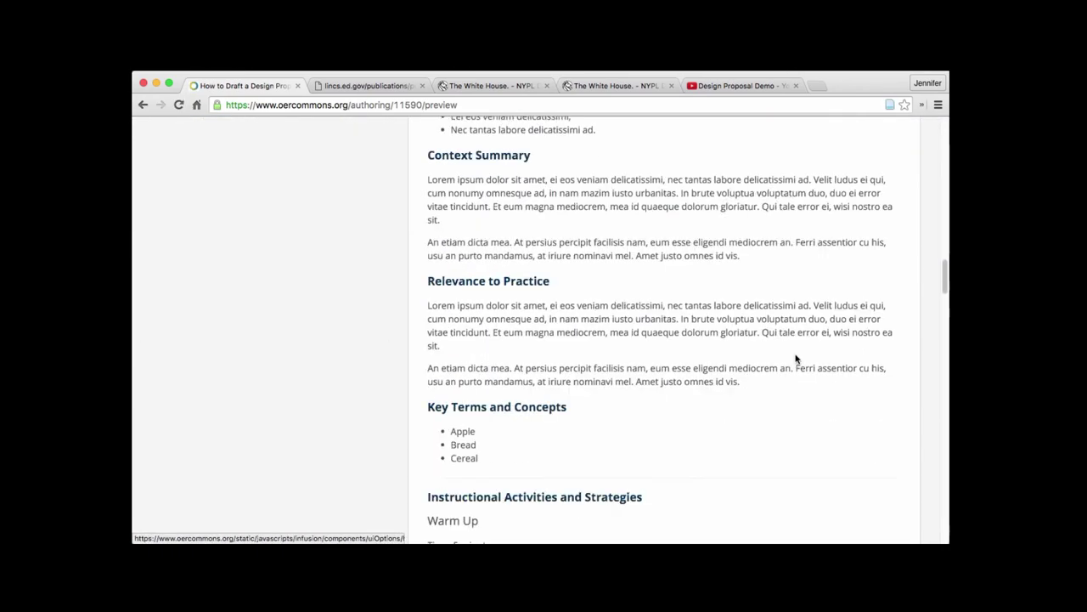
{"action": "scroll", "coordinate": [796, 358], "scroll_direction": "down", "scroll_amount": 20}
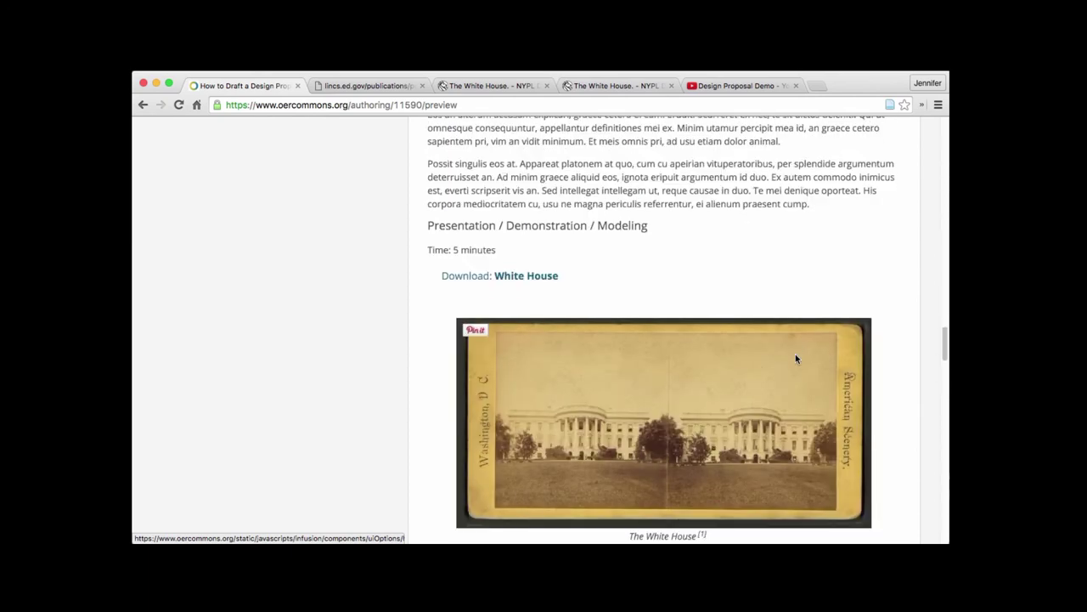
{"action": "scroll", "coordinate": [795, 357], "scroll_direction": "down", "scroll_amount": 2}
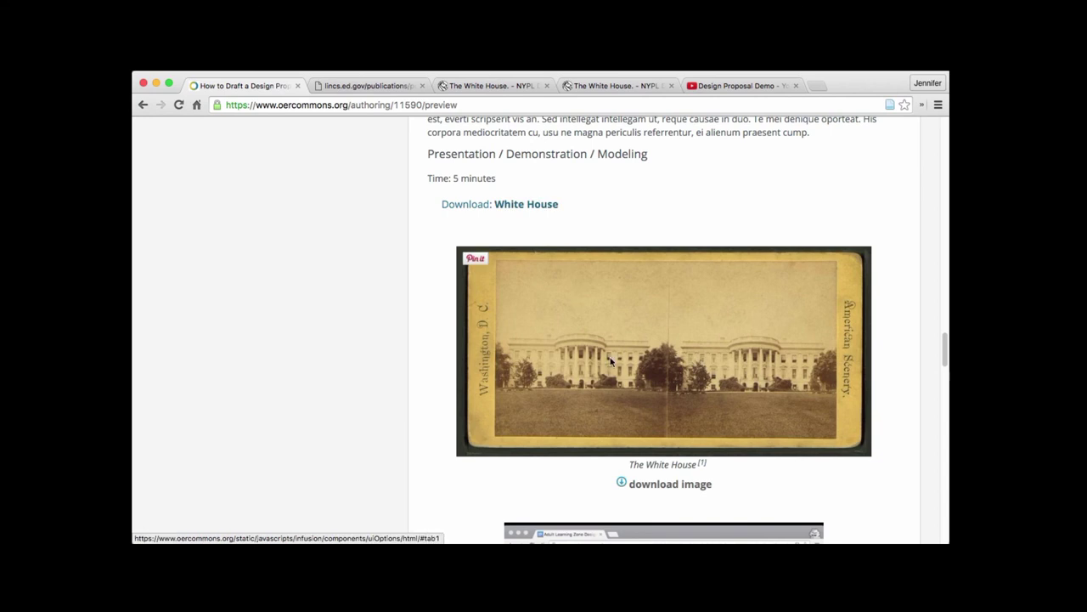
{"action": "scroll", "coordinate": [610, 362], "scroll_direction": "down", "scroll_amount": 3}
{"action": "scroll", "coordinate": [679, 337], "scroll_direction": "down", "scroll_amount": 5}
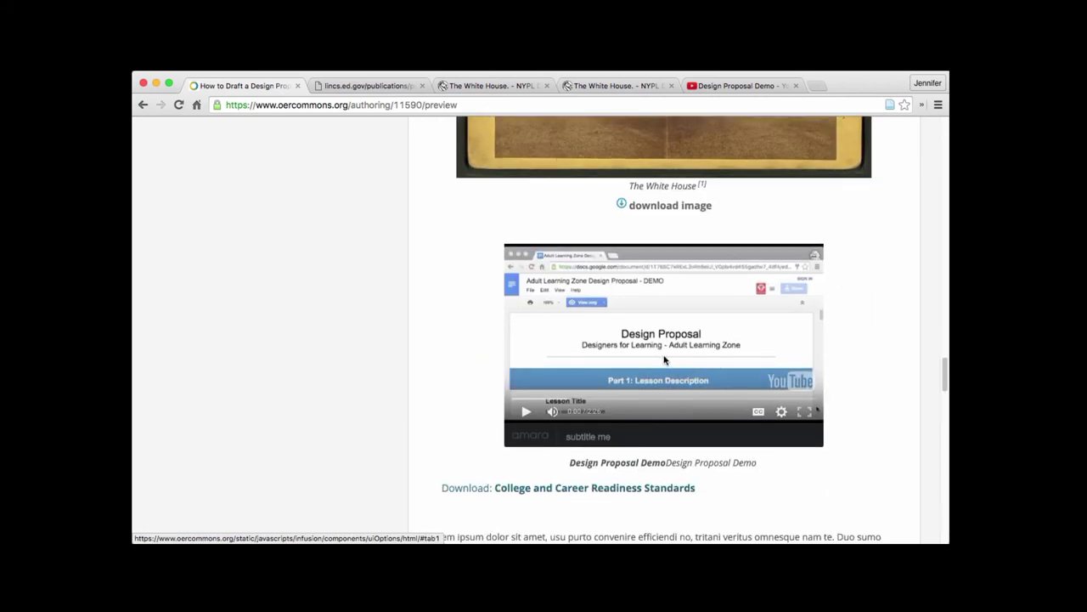
{"action": "scroll", "coordinate": [837, 363], "scroll_direction": "down", "scroll_amount": 4}
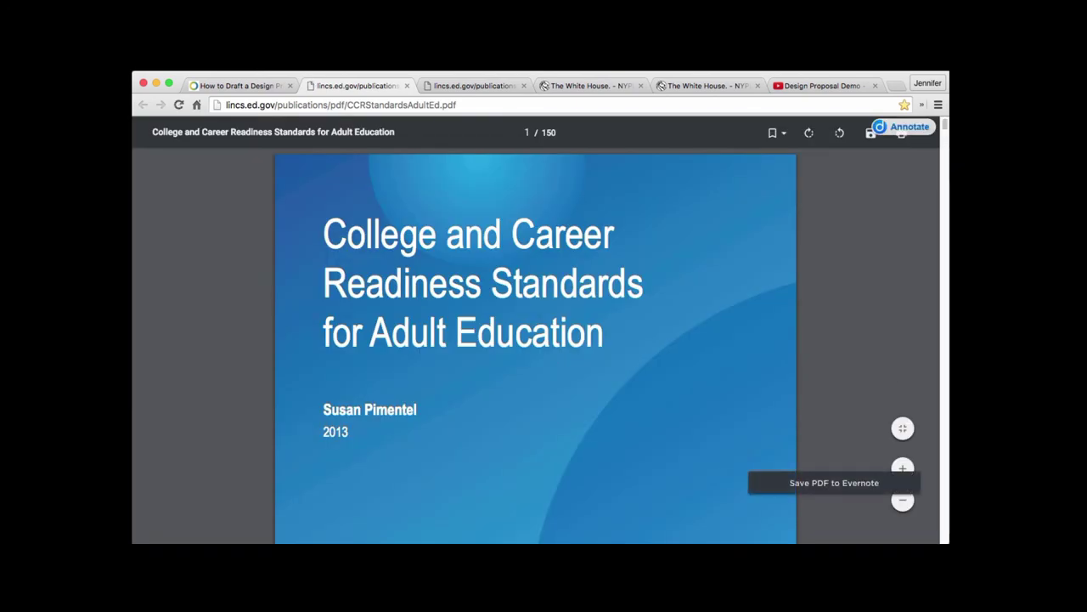
{"action": "left_click", "coordinate": [220, 85]}
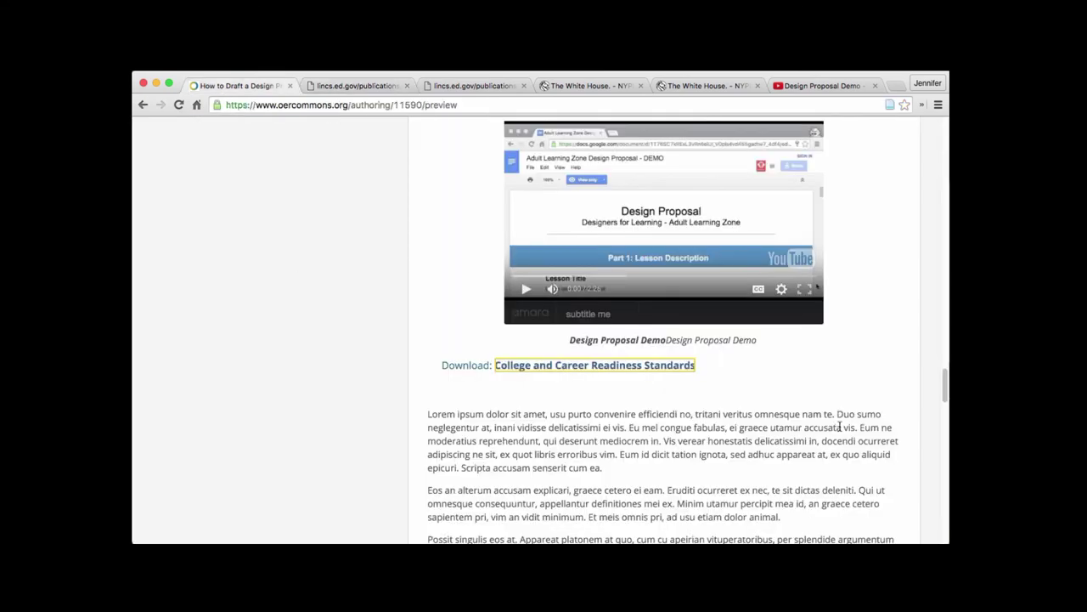